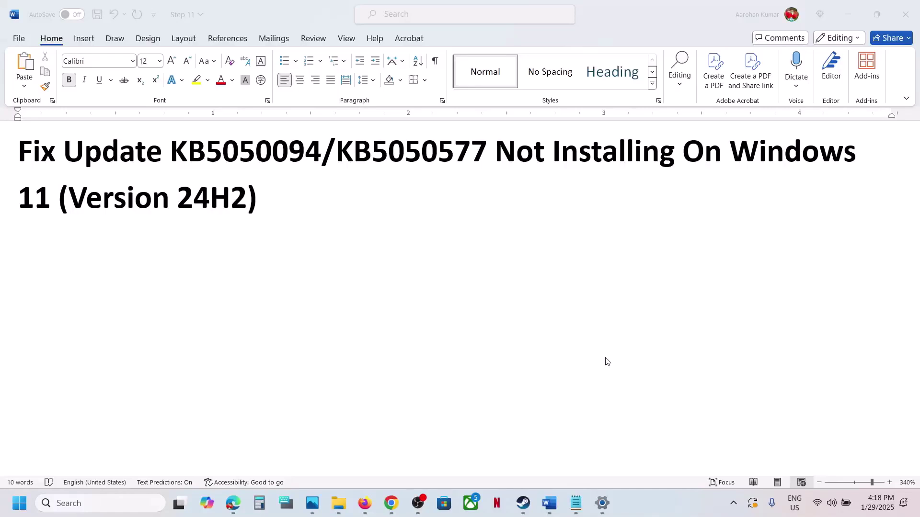
Step: Select the KB5050094/KB5050577 update numbers in the Word title, then minimize the document
{"action": "left_click", "coordinate": [315, 198]}
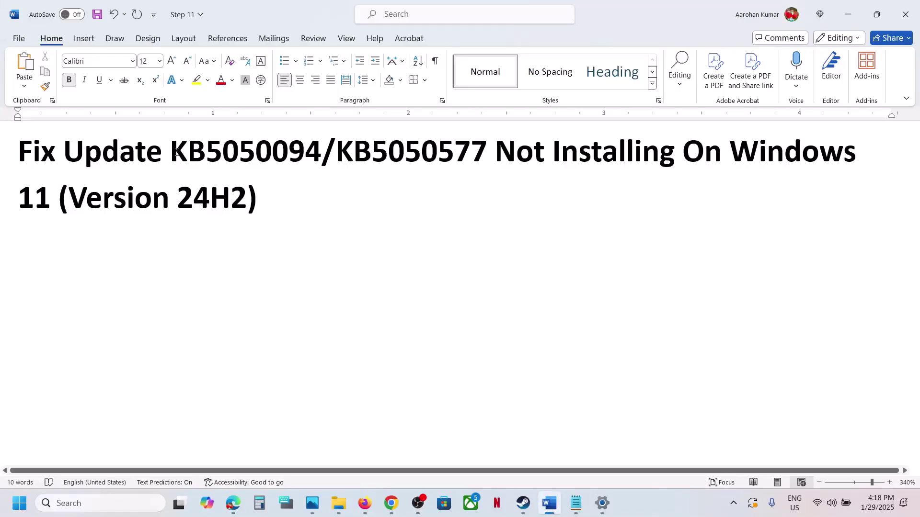
{"action": "left_click_drag", "start_coordinate": [174, 153], "coordinate": [471, 150]}
{"action": "key", "text": "Right"}
{"action": "left_click_drag", "start_coordinate": [175, 153], "coordinate": [491, 152]}
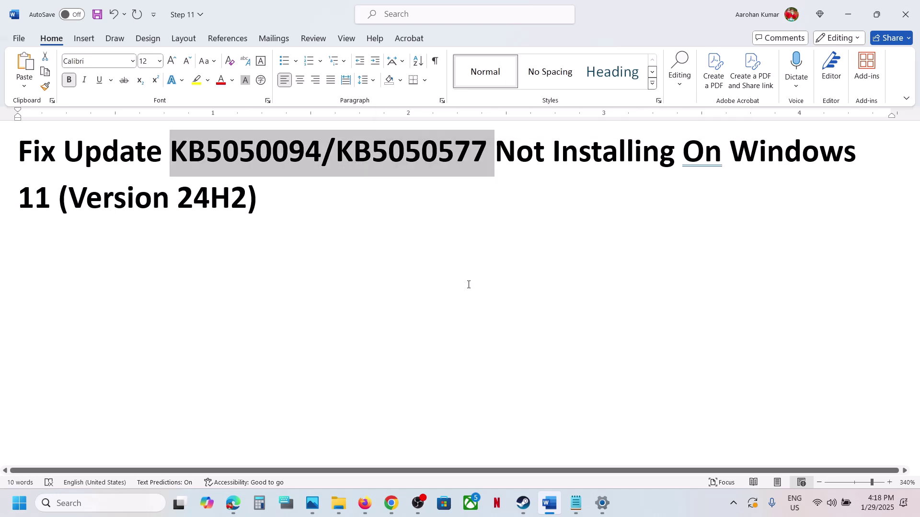
{"action": "left_click", "coordinate": [648, 495]}
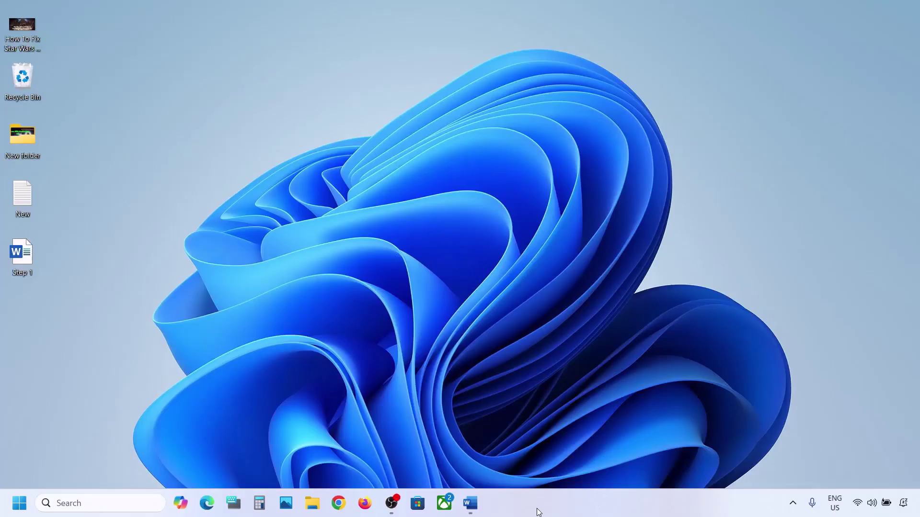
Step: Restore the Word notes, highlight the Step 1 App Readiness line, and launch Services by searching 'services'
{"action": "left_click", "coordinate": [470, 503]}
{"action": "left_click_drag", "start_coordinate": [168, 195], "coordinate": [556, 197]}
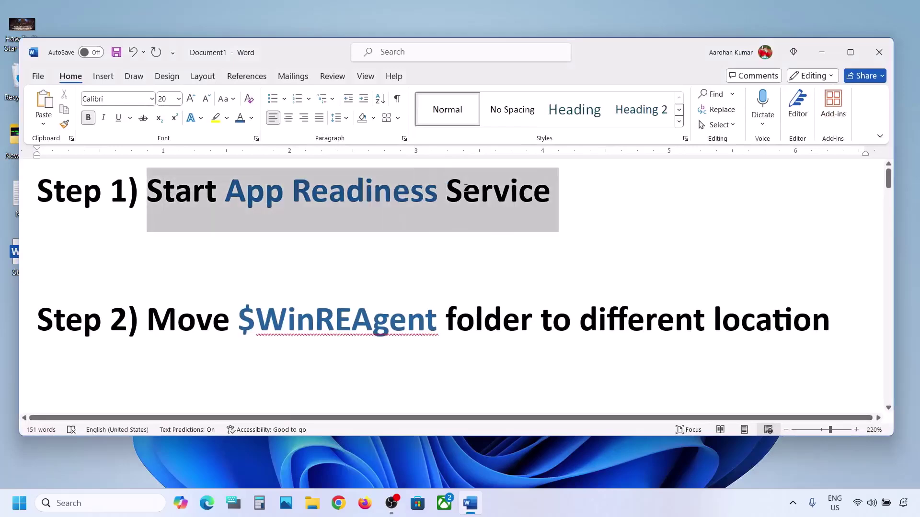
{"action": "left_click", "coordinate": [71, 499]}
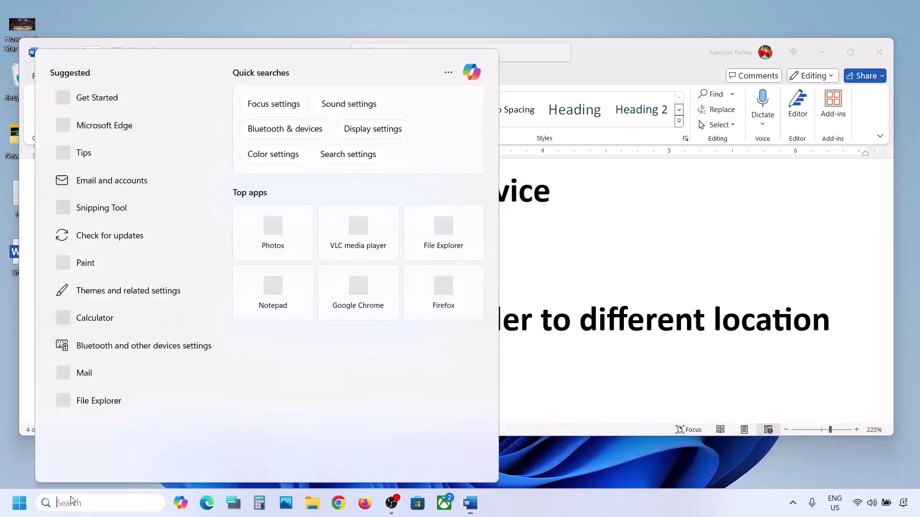
{"action": "type", "text": "services"}
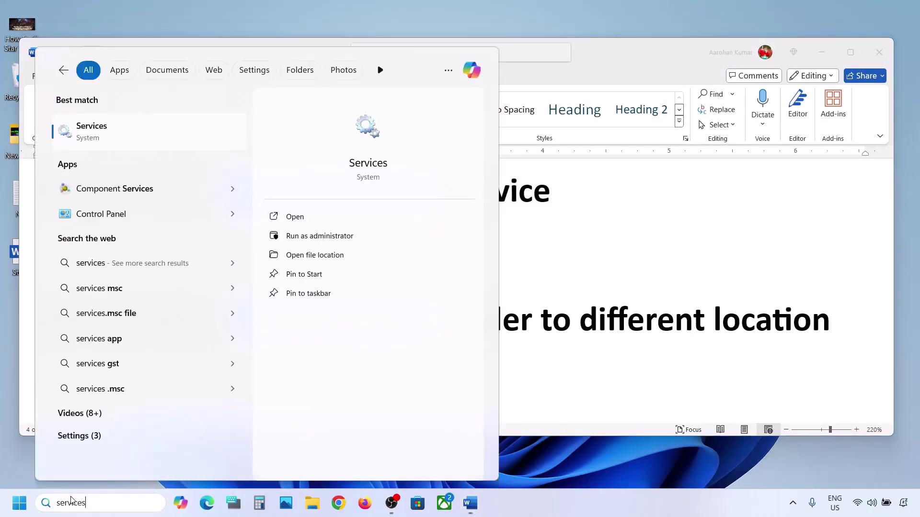
{"action": "left_click", "coordinate": [116, 140]}
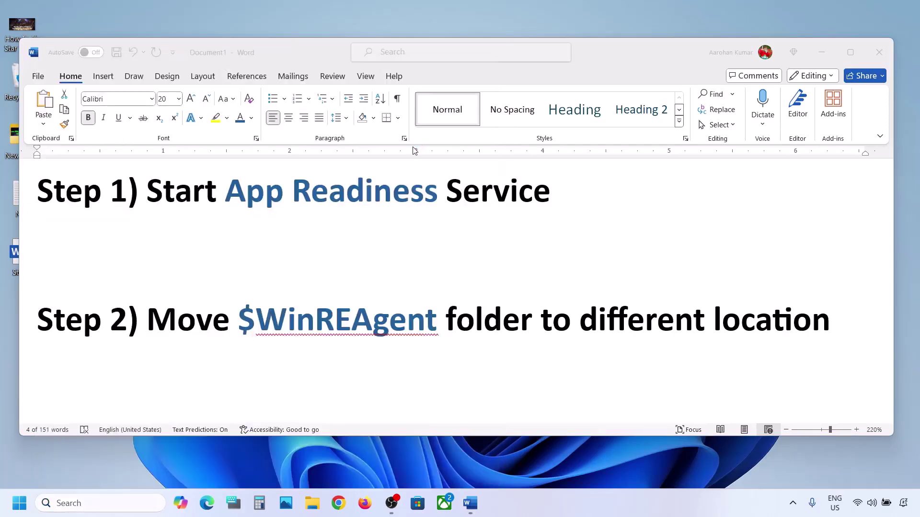
Step: Set the App Readiness service to Automatic startup, start it, and return to the Word notes
{"action": "left_click", "coordinate": [262, 151]}
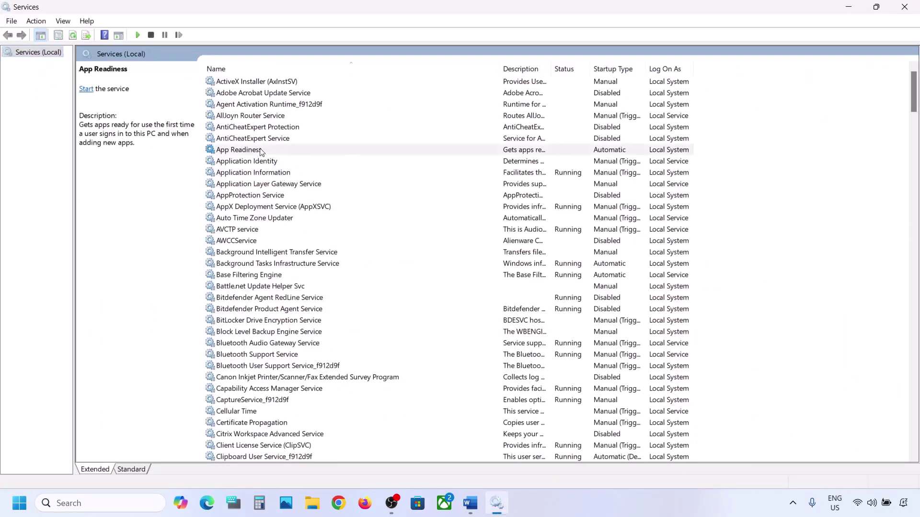
{"action": "double_click", "coordinate": [285, 151]}
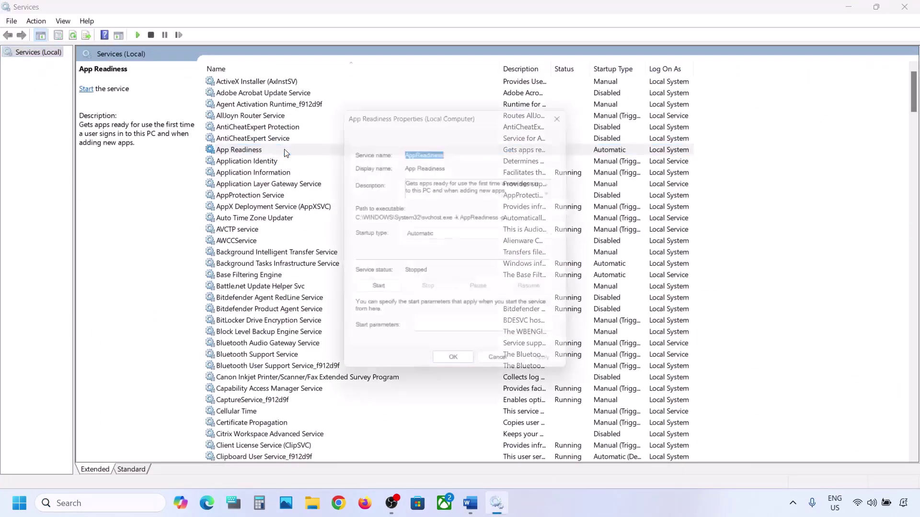
{"action": "left_click", "coordinate": [426, 239]}
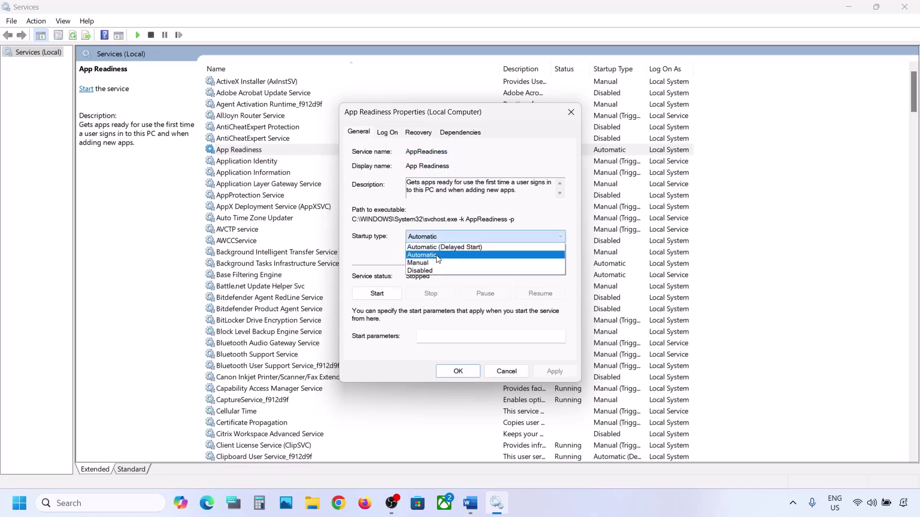
{"action": "left_click", "coordinate": [423, 255]}
{"action": "left_click", "coordinate": [554, 373]}
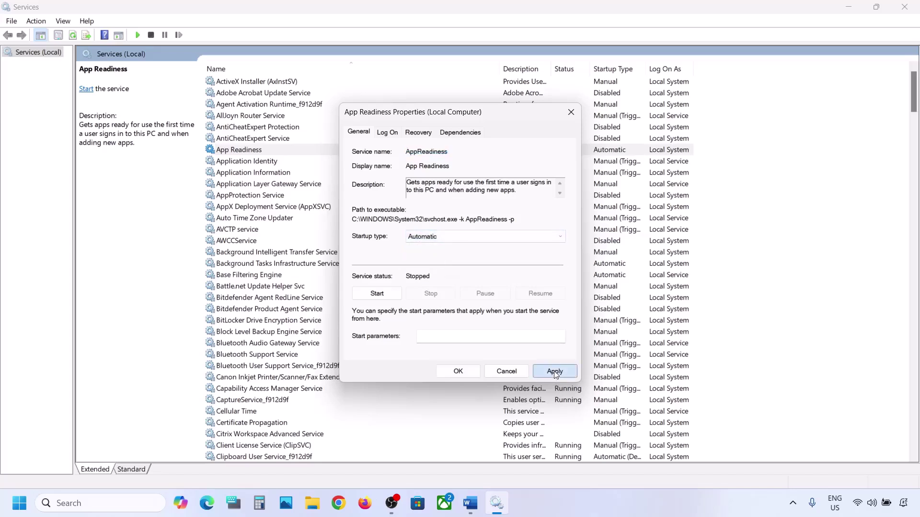
{"action": "left_click", "coordinate": [381, 298]}
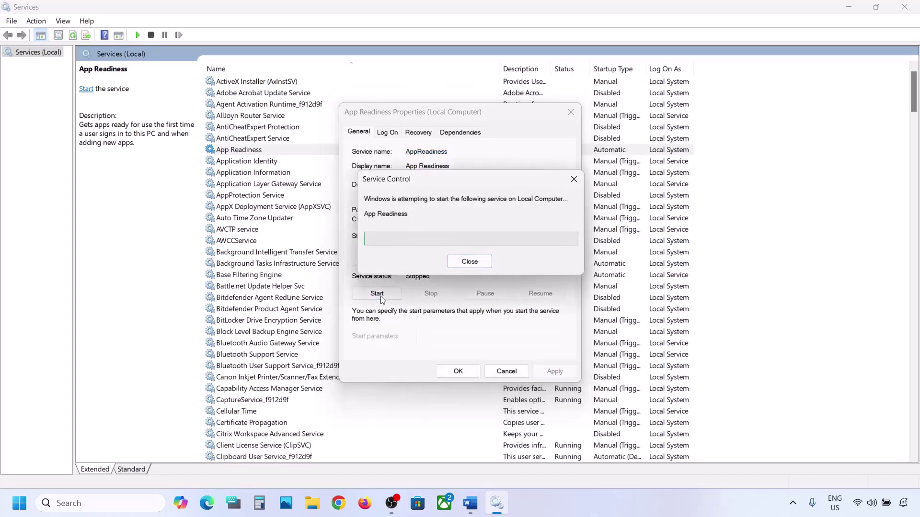
{"action": "left_click", "coordinate": [459, 372]}
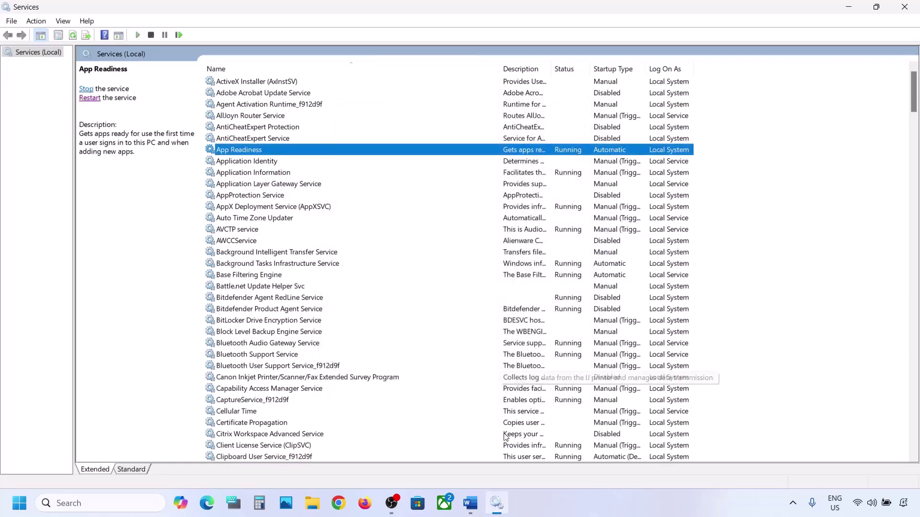
{"action": "left_click", "coordinate": [470, 508]}
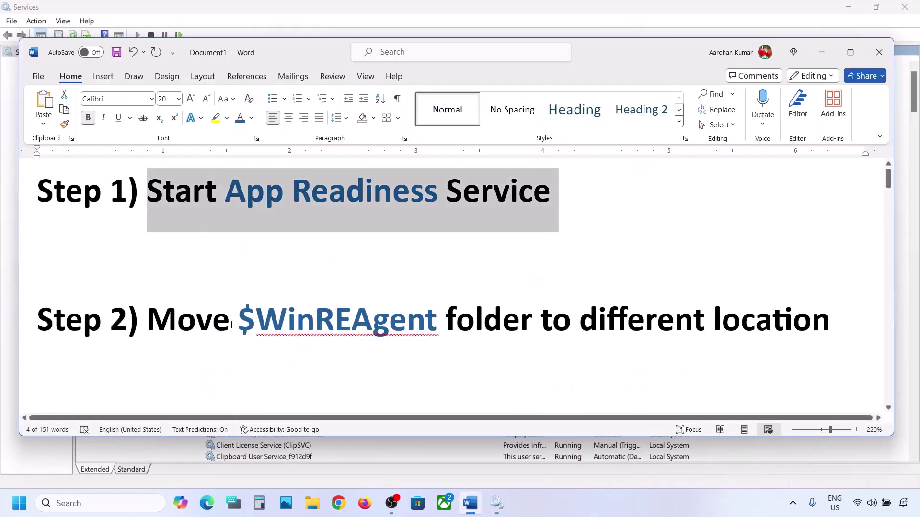
Step: Highlight $WinREAgent in Step 2 and open the OS (C:) drive in File Explorer
{"action": "double_click", "coordinate": [243, 317]}
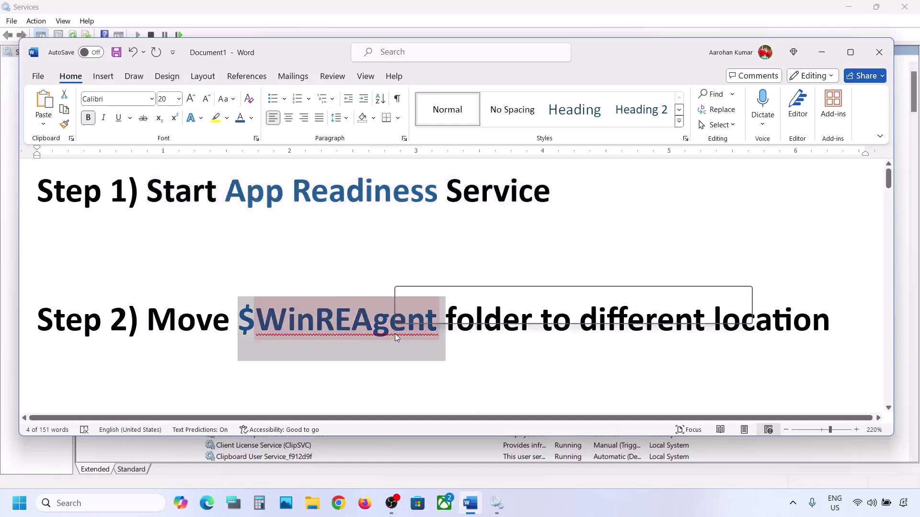
{"action": "left_click", "coordinate": [312, 503]}
{"action": "left_click", "coordinate": [54, 276]}
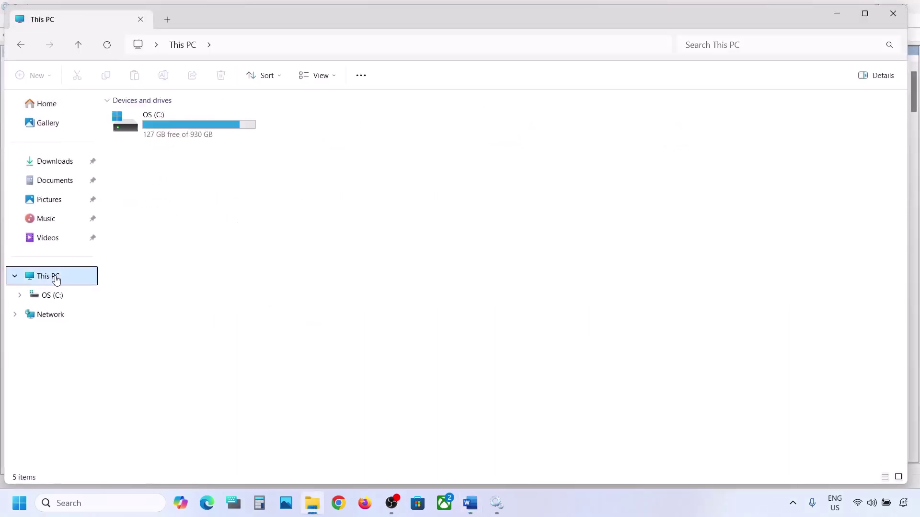
{"action": "double_click", "coordinate": [185, 134]}
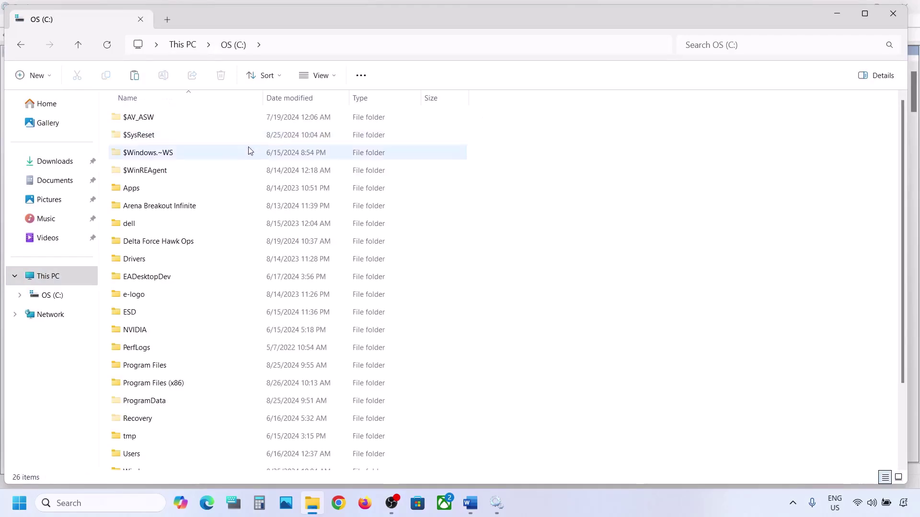
Step: Show hidden items, copy the $WinREAgent folder, and switch to the desktop
{"action": "left_click", "coordinate": [157, 174]}
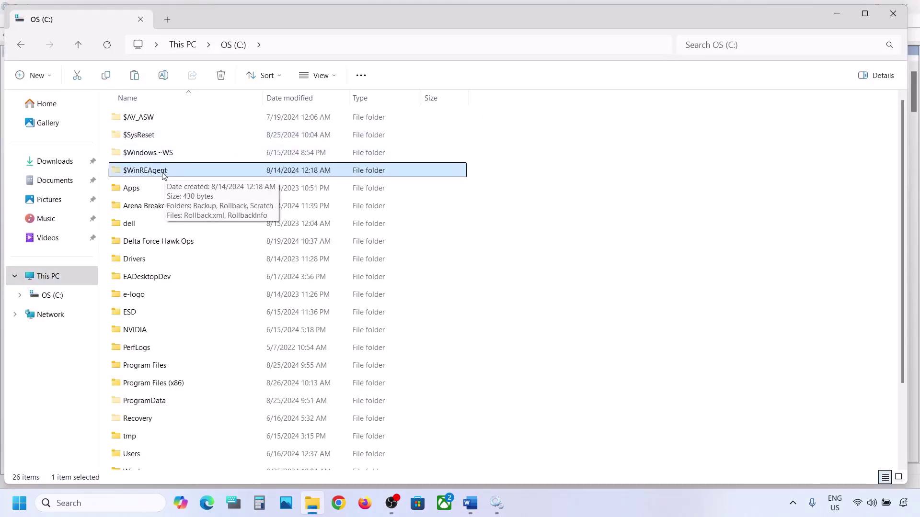
{"action": "left_click", "coordinate": [320, 75]}
{"action": "mouse_move", "coordinate": [338, 301]}
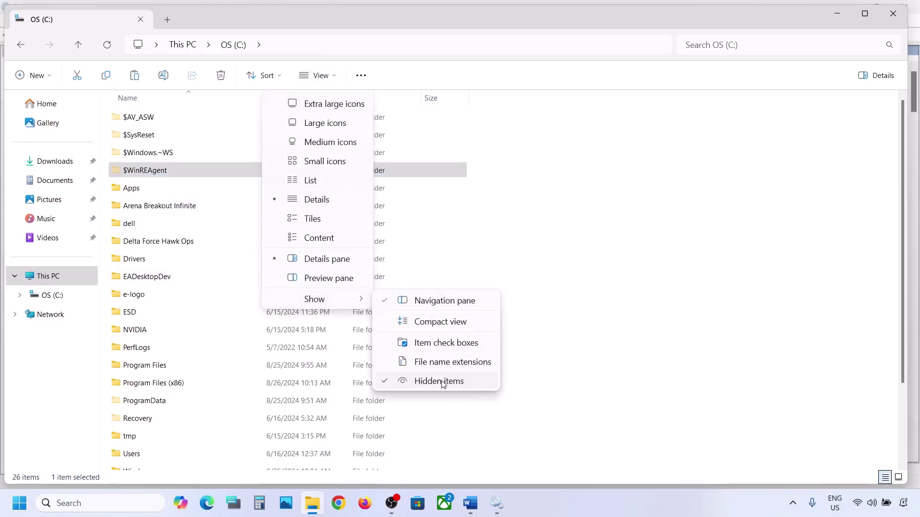
{"action": "left_click", "coordinate": [150, 171]}
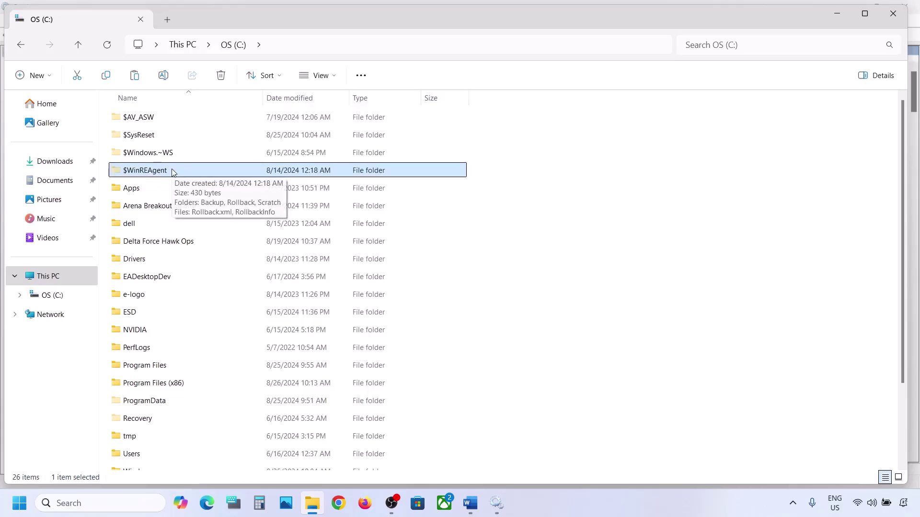
{"action": "right_click", "coordinate": [153, 171]}
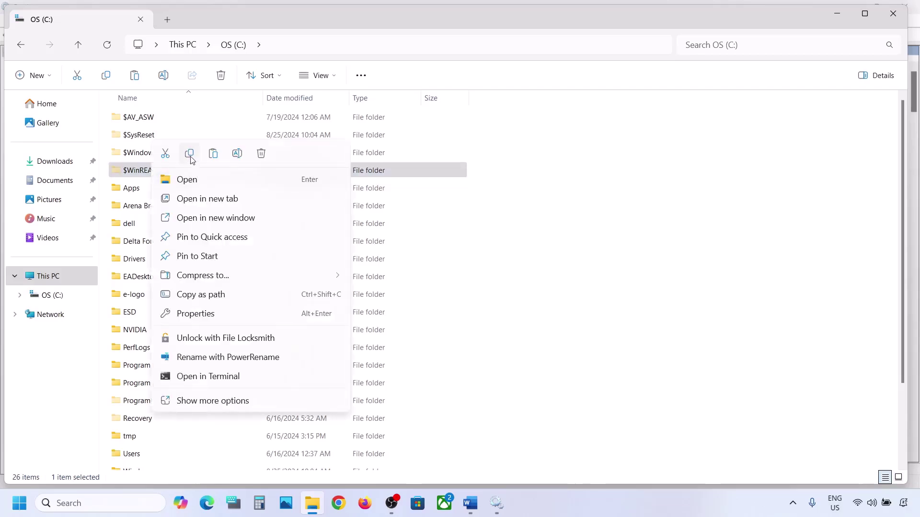
{"action": "left_click", "coordinate": [190, 157]}
{"action": "key", "text": "super+d"}
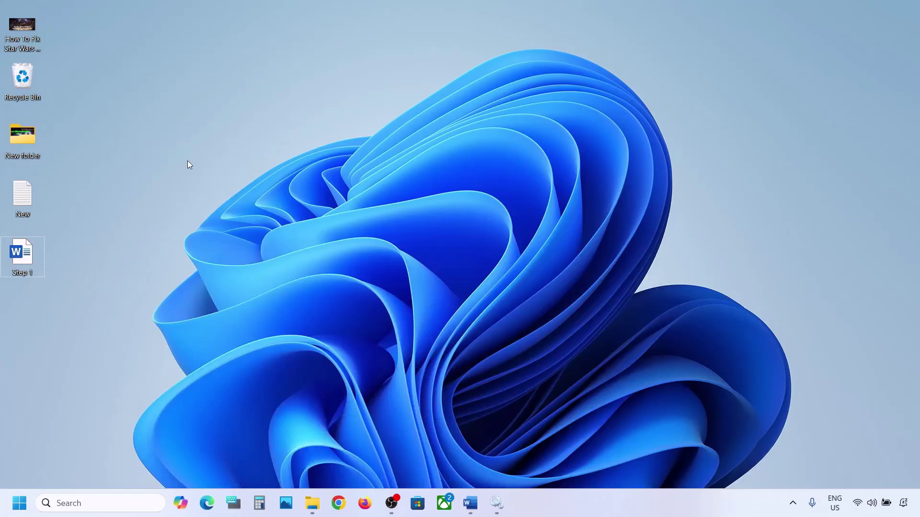
Step: Paste $WinREAgent onto the desktop and delete the original folder from C:
{"action": "key", "text": "ctrl+v"}
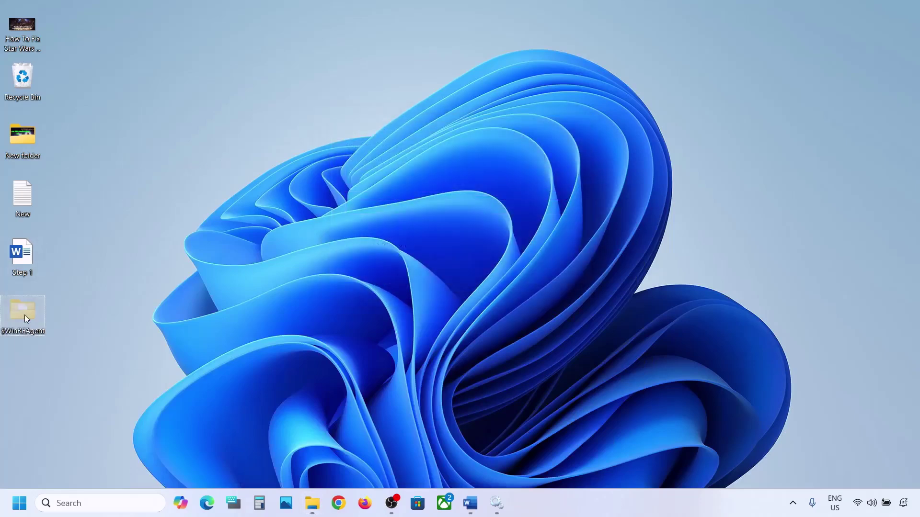
{"action": "left_click", "coordinate": [312, 503]}
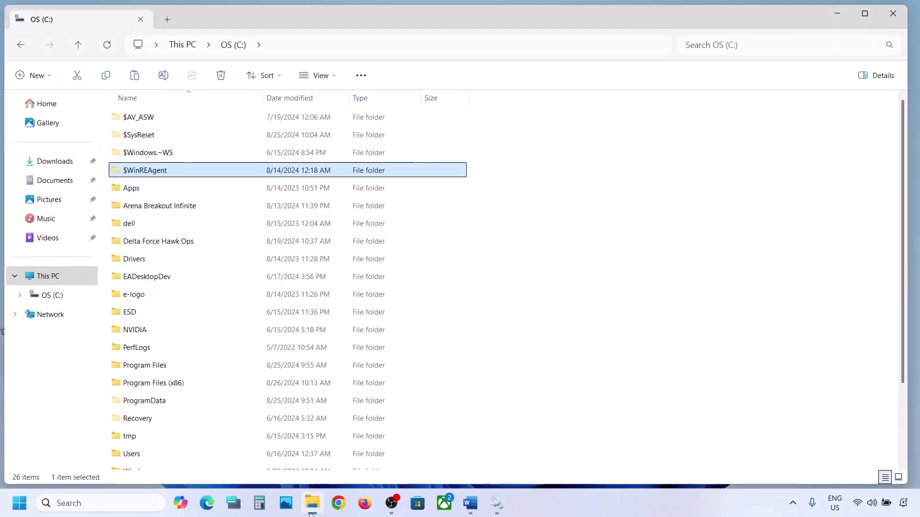
{"action": "right_click", "coordinate": [148, 172]}
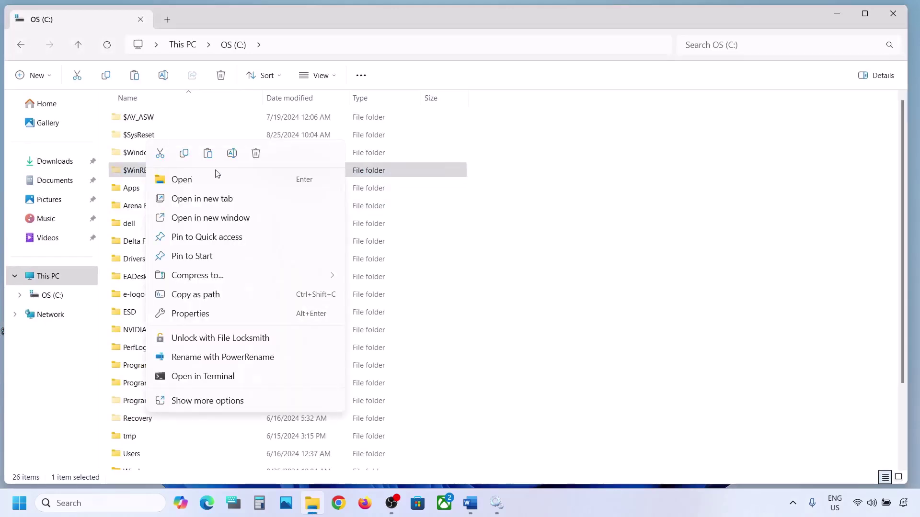
{"action": "left_click", "coordinate": [256, 154]}
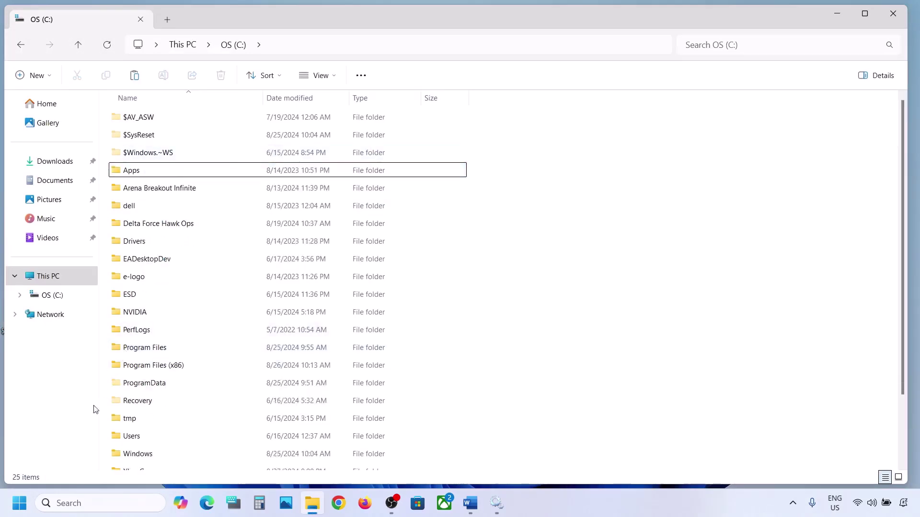
Step: Open the Windows Update page in Settings, then minimize the windows and bring up Start
{"action": "key", "text": "super+i"}
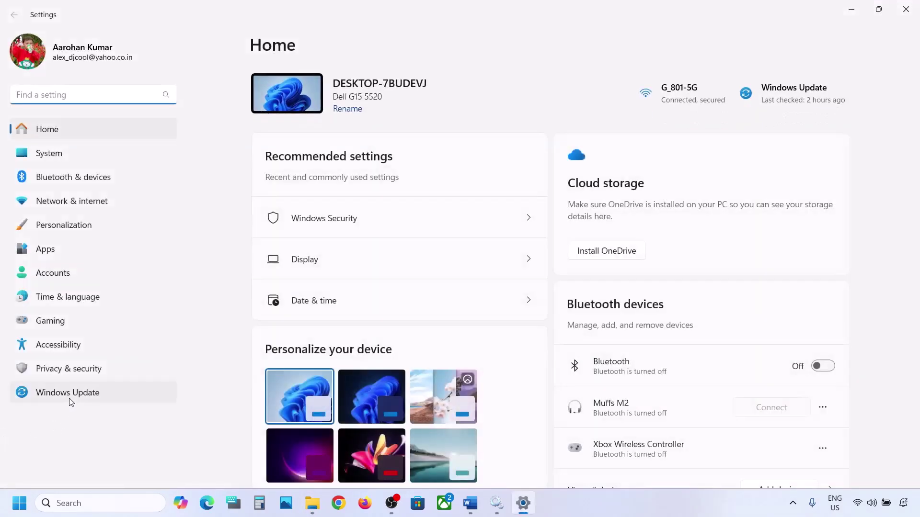
{"action": "left_click", "coordinate": [68, 398]}
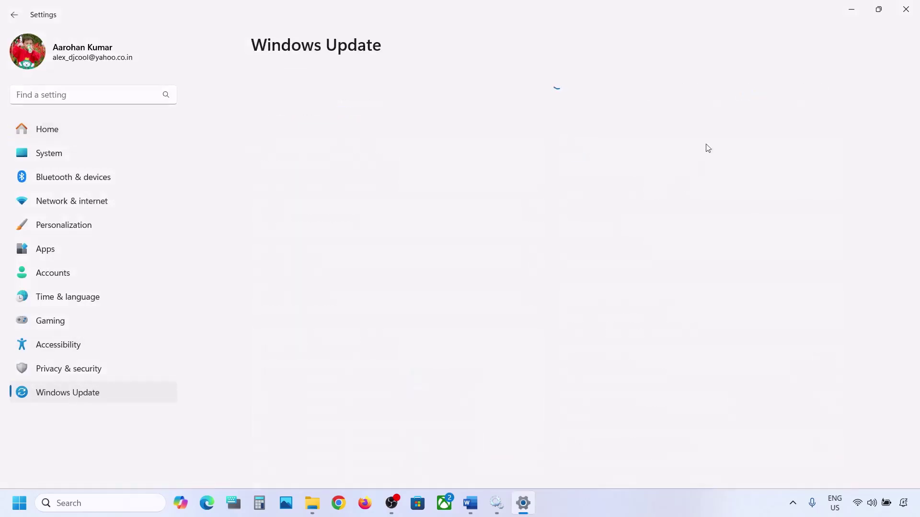
{"action": "left_click", "coordinate": [851, 9]}
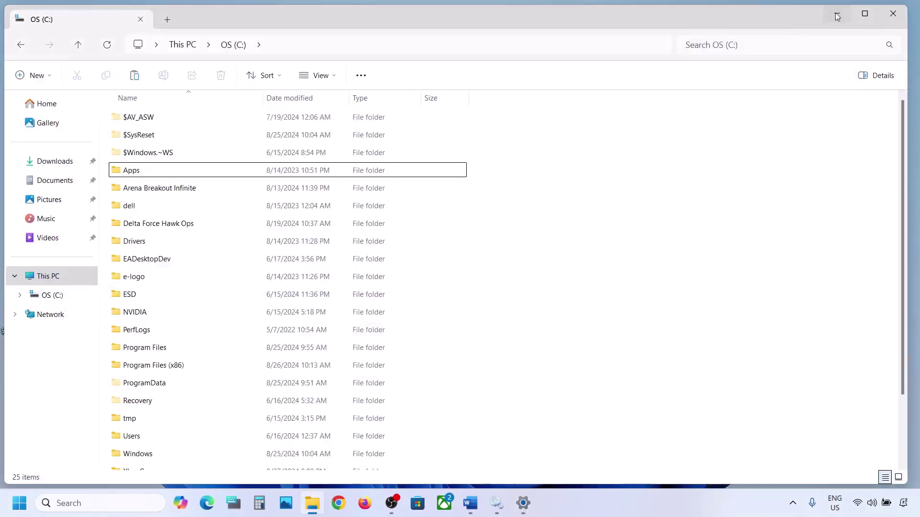
{"action": "left_click", "coordinate": [837, 17]}
{"action": "left_click", "coordinate": [19, 503]}
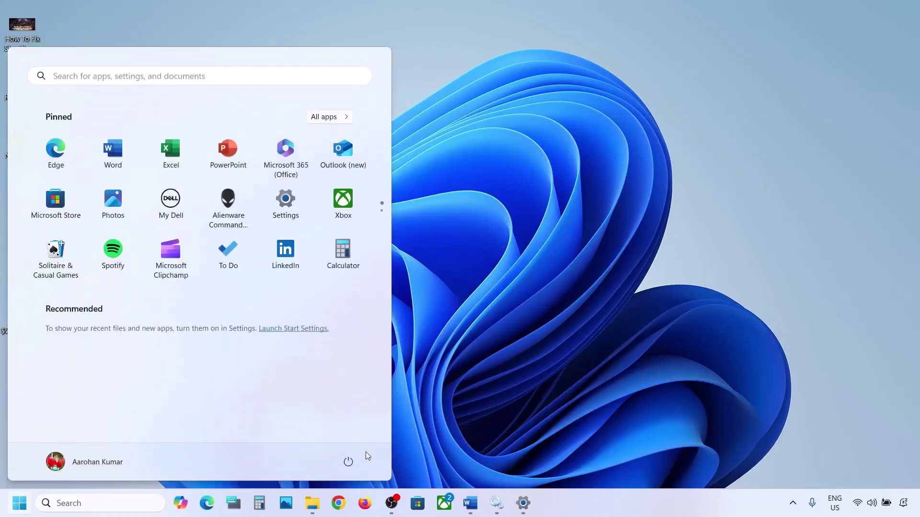
Step: Cut $WinREAgent from the desktop, paste it back into OS (C:), and minimize File Explorer
{"action": "left_click", "coordinate": [347, 462]}
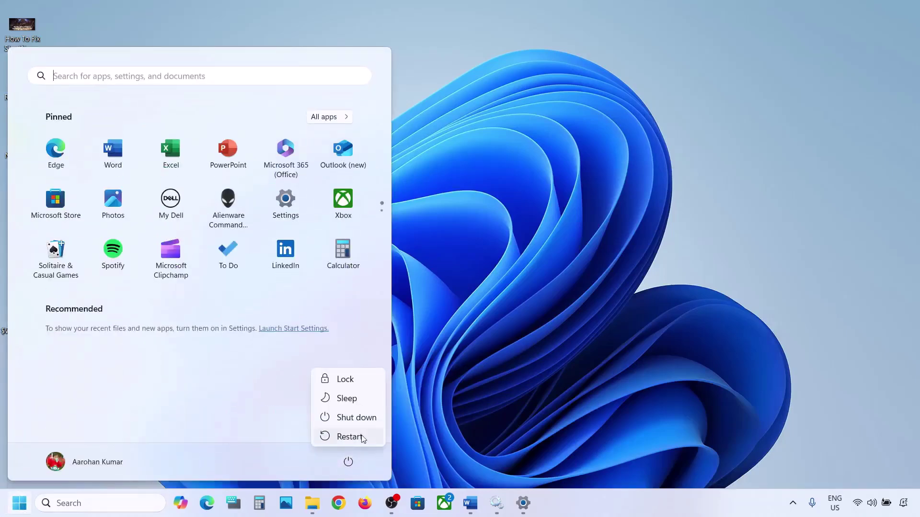
{"action": "key", "text": "Escape"}
{"action": "key", "text": "Escape"}
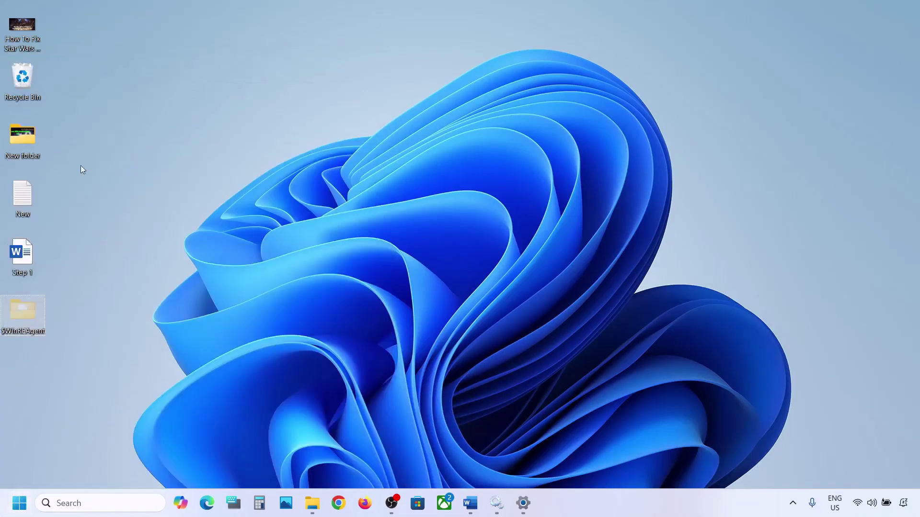
{"action": "right_click", "coordinate": [21, 309]}
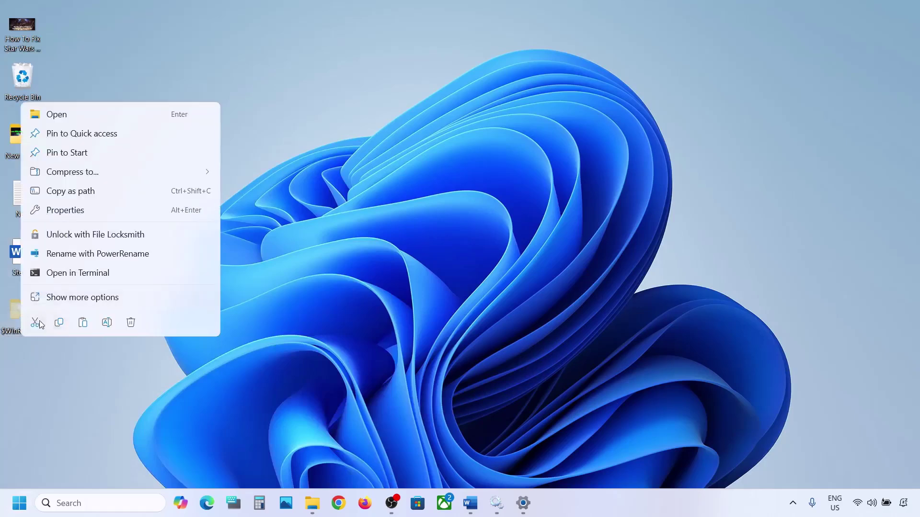
{"action": "left_click", "coordinate": [36, 322]}
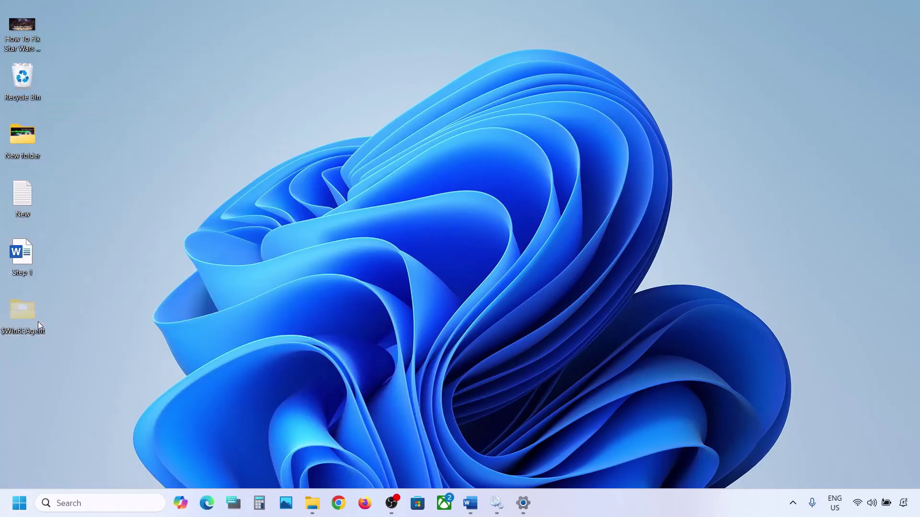
{"action": "left_click", "coordinate": [313, 503]}
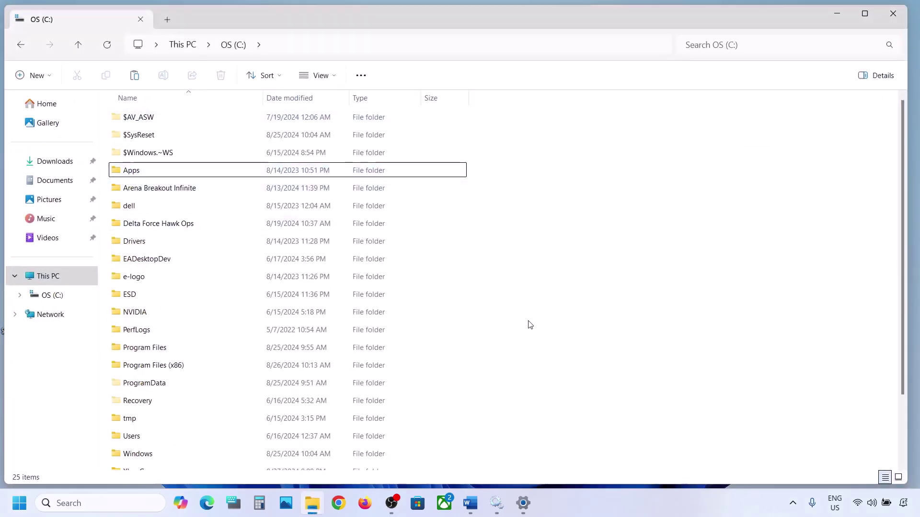
{"action": "key", "text": "ctrl+v"}
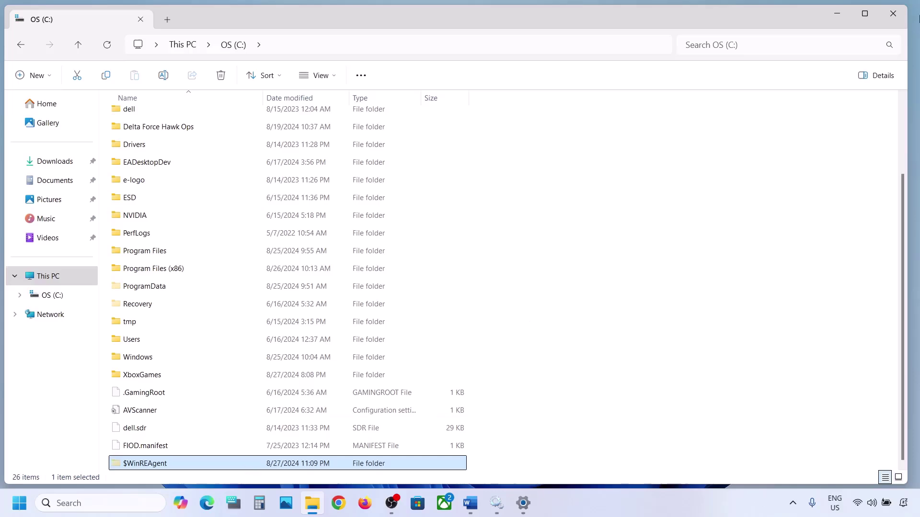
{"action": "left_click", "coordinate": [826, 20]}
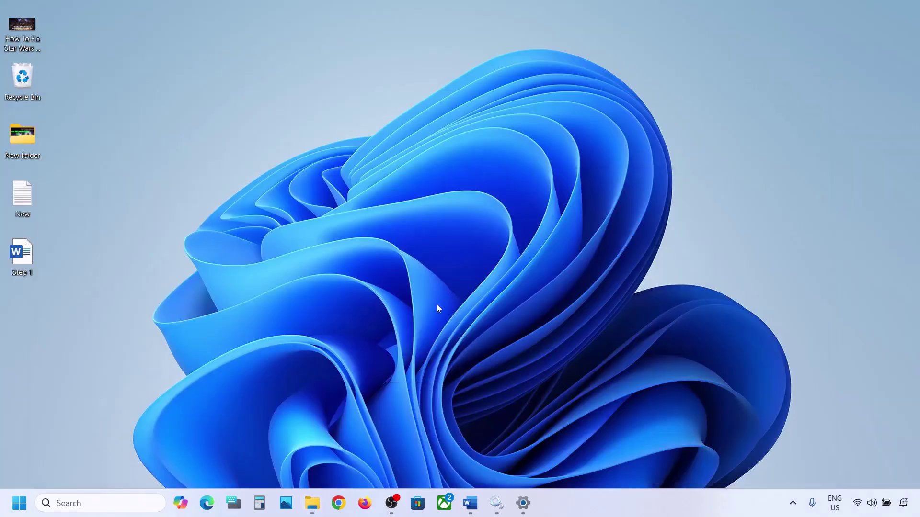
Step: Run the Windows Update troubleshooter from Settings > System > Troubleshoot > Other troubleshooters
{"action": "left_click", "coordinate": [470, 503]}
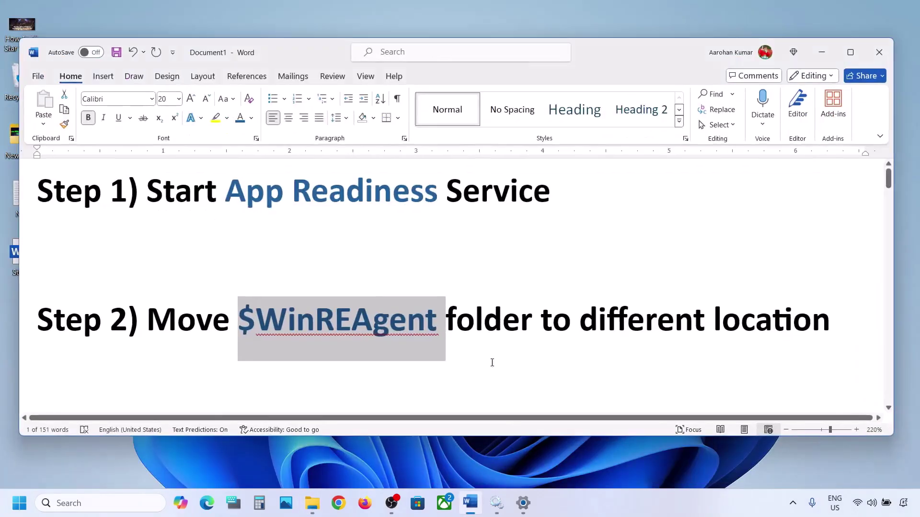
{"action": "scroll", "coordinate": [293, 282], "scroll_direction": "down", "scroll_amount": 3}
{"action": "left_click_drag", "start_coordinate": [147, 275], "coordinate": [456, 299]}
{"action": "left_click", "coordinate": [19, 503]}
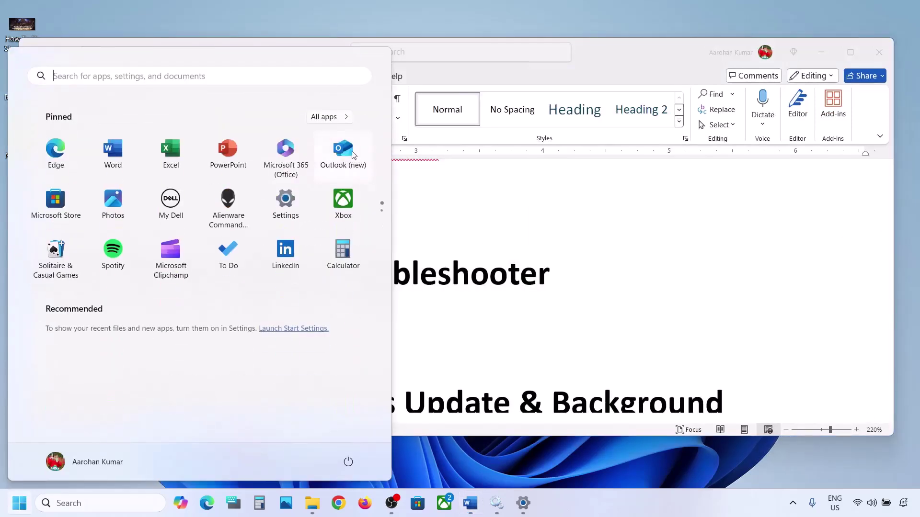
{"action": "left_click", "coordinate": [286, 202]}
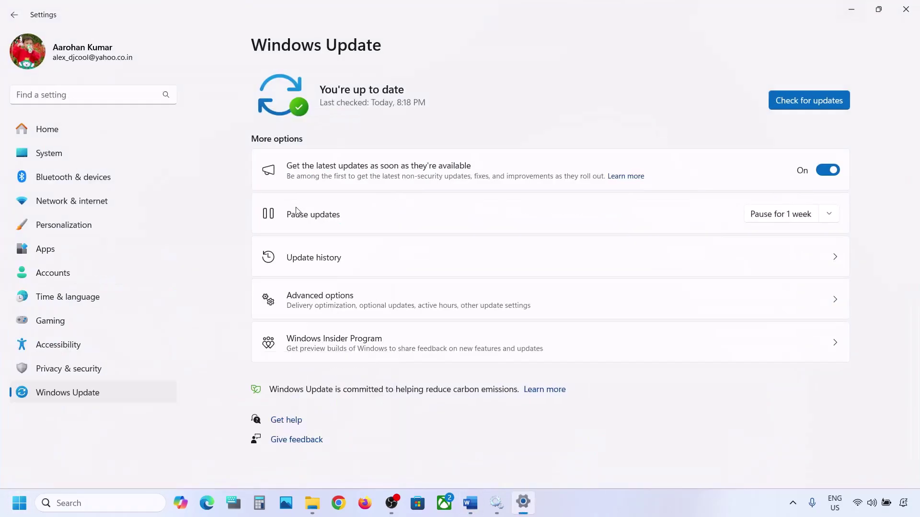
{"action": "left_click", "coordinate": [84, 154]}
{"action": "scroll", "coordinate": [346, 231], "scroll_direction": "down", "scroll_amount": 5}
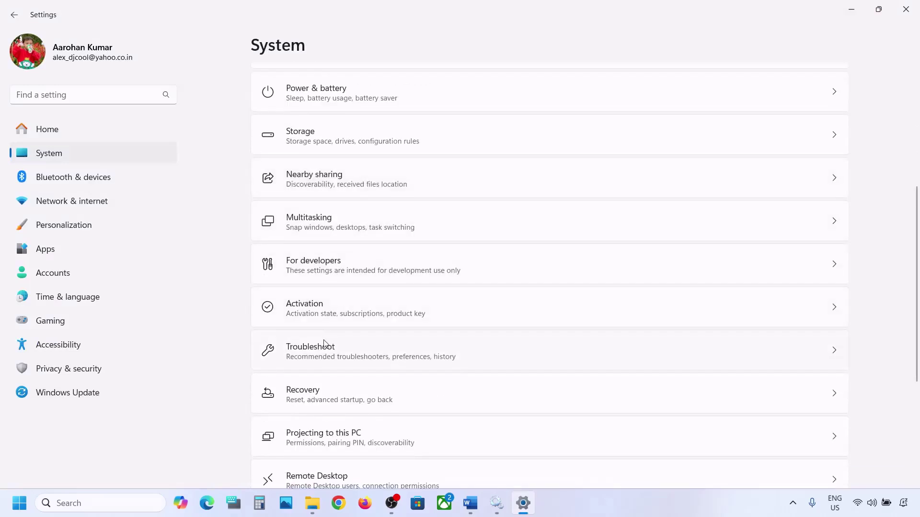
{"action": "left_click", "coordinate": [321, 348]}
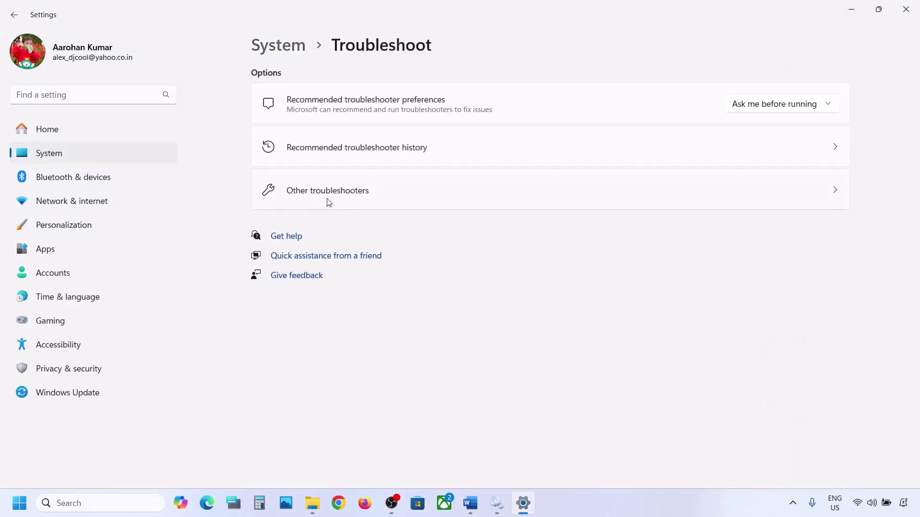
{"action": "left_click", "coordinate": [329, 203]}
{"action": "scroll", "coordinate": [329, 202], "scroll_direction": "down", "scroll_amount": 1}
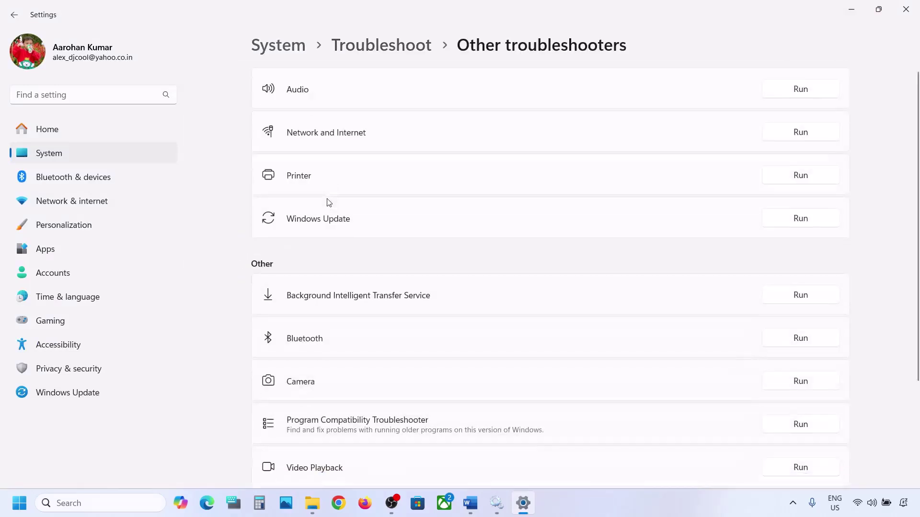
{"action": "scroll", "coordinate": [307, 207], "scroll_direction": "down", "scroll_amount": 1}
{"action": "left_click", "coordinate": [801, 205]}
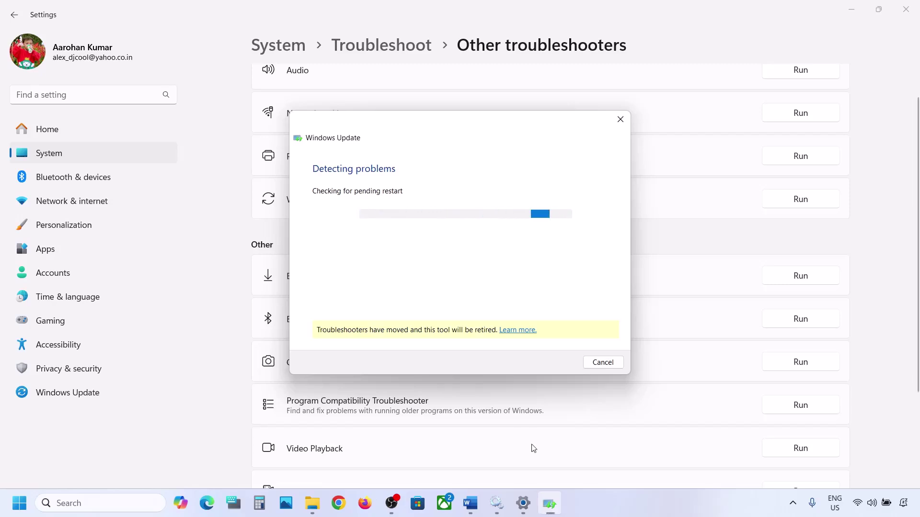
Step: Scroll the Word notes to Step 4 and select its heading
{"action": "left_click", "coordinate": [470, 503]}
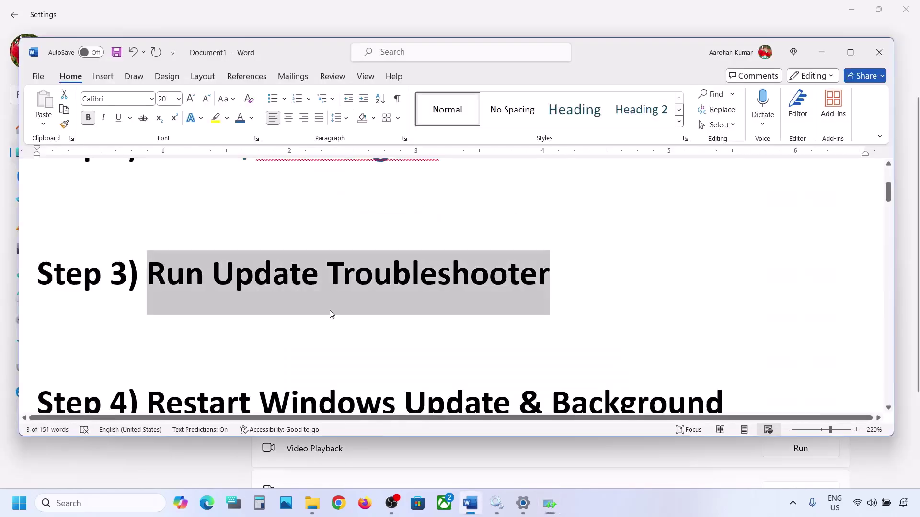
{"action": "scroll", "coordinate": [329, 309], "scroll_direction": "down", "scroll_amount": 3}
{"action": "left_click_drag", "start_coordinate": [152, 268], "coordinate": [395, 312]}
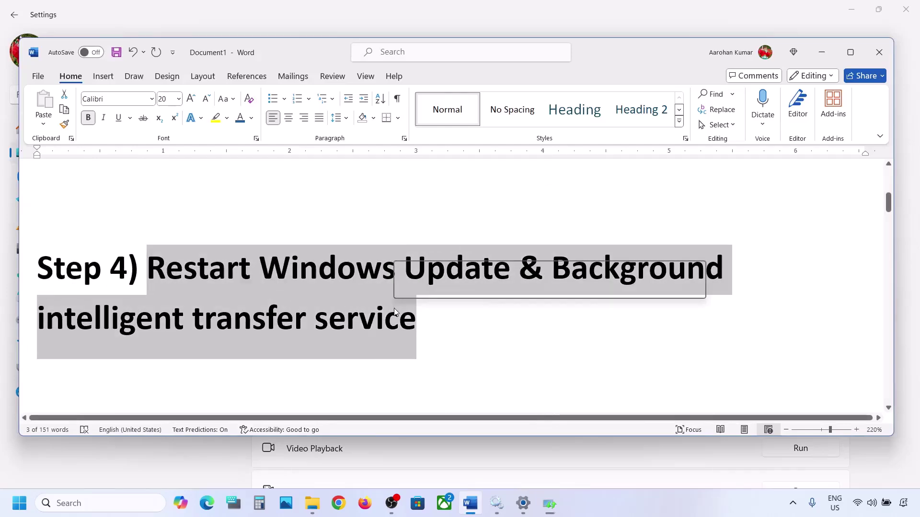
Step: Launch Services by searching 'services' and locate the Windows Update service
{"action": "left_click", "coordinate": [80, 503]}
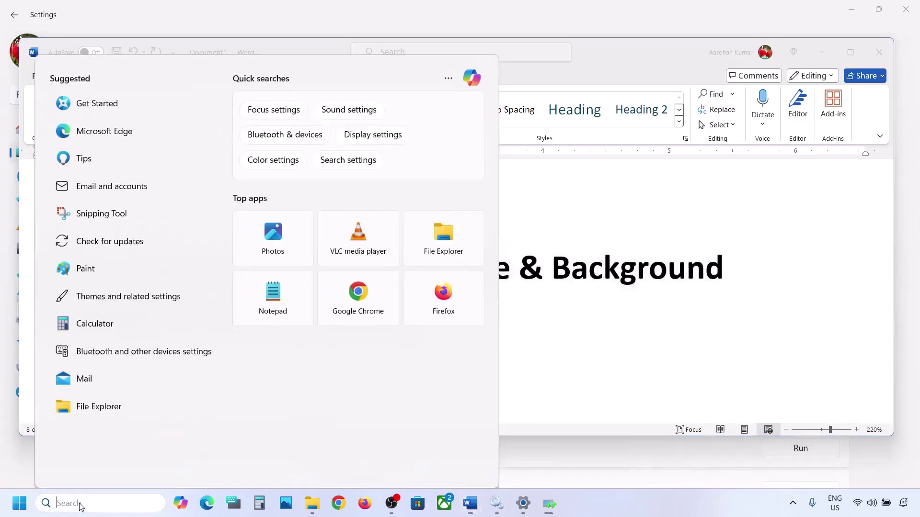
{"action": "type", "text": "services"}
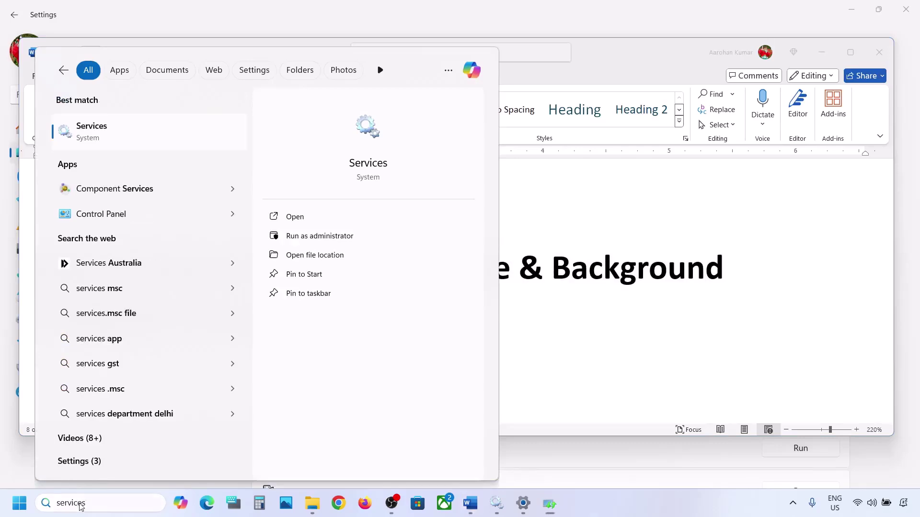
{"action": "key", "text": "Return"}
{"action": "left_click", "coordinate": [266, 275]}
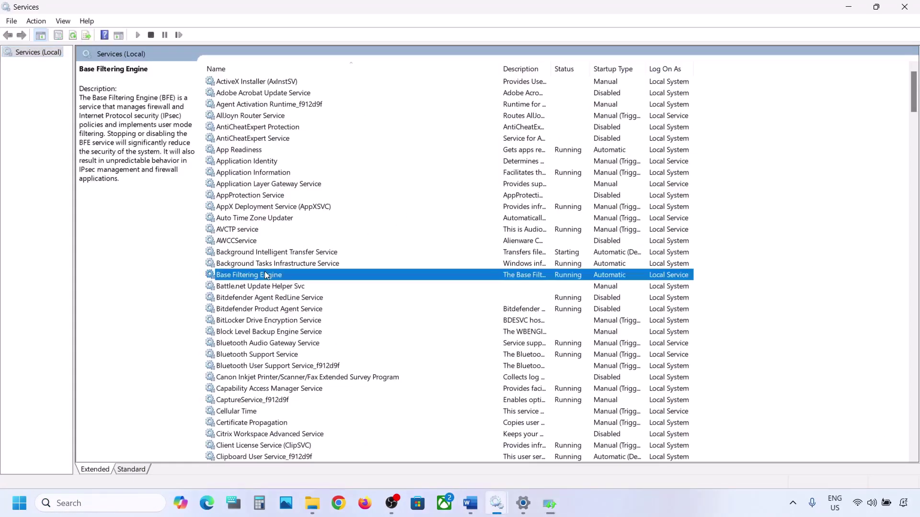
{"action": "key", "text": "w"}
{"action": "scroll", "coordinate": [302, 373], "scroll_direction": "down", "scroll_amount": 7}
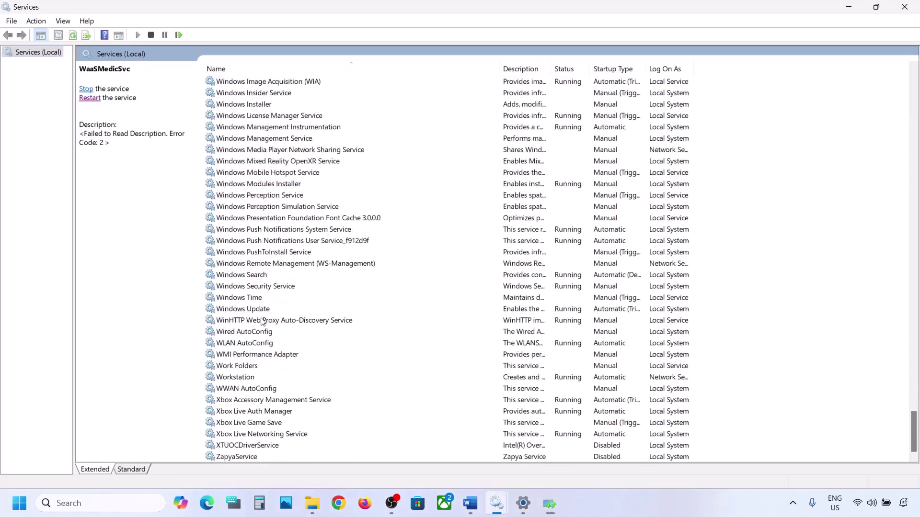
{"action": "left_click", "coordinate": [249, 312]}
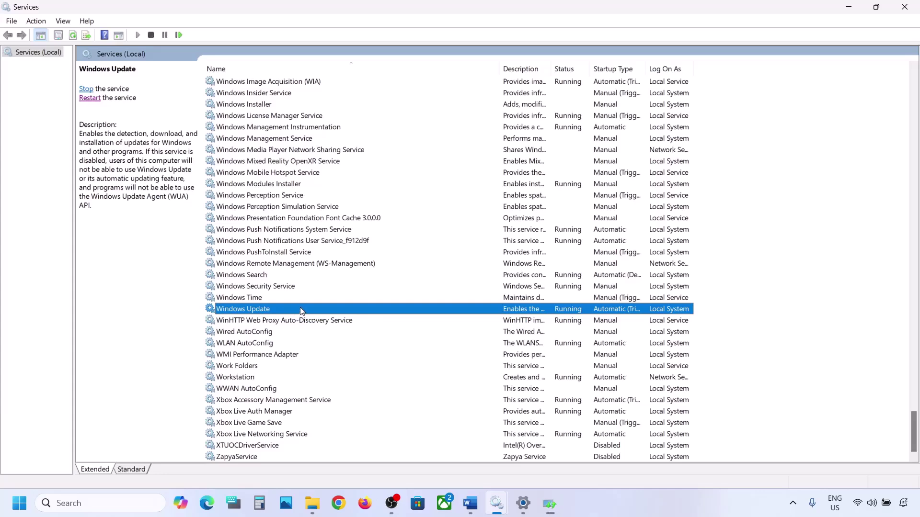
Step: Set Windows Update to Automatic startup and restart the service
{"action": "double_click", "coordinate": [301, 311]}
{"action": "left_click", "coordinate": [446, 237]}
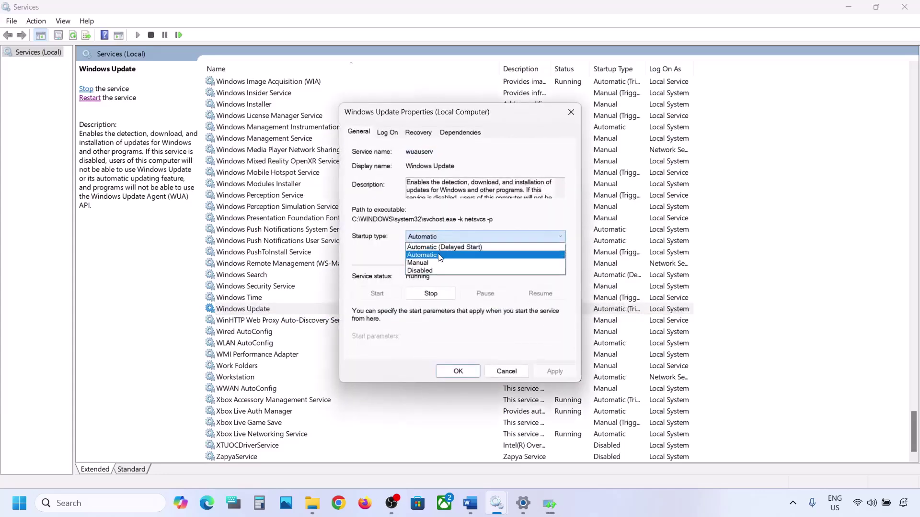
{"action": "left_click", "coordinate": [440, 257]}
{"action": "left_click", "coordinate": [551, 372]}
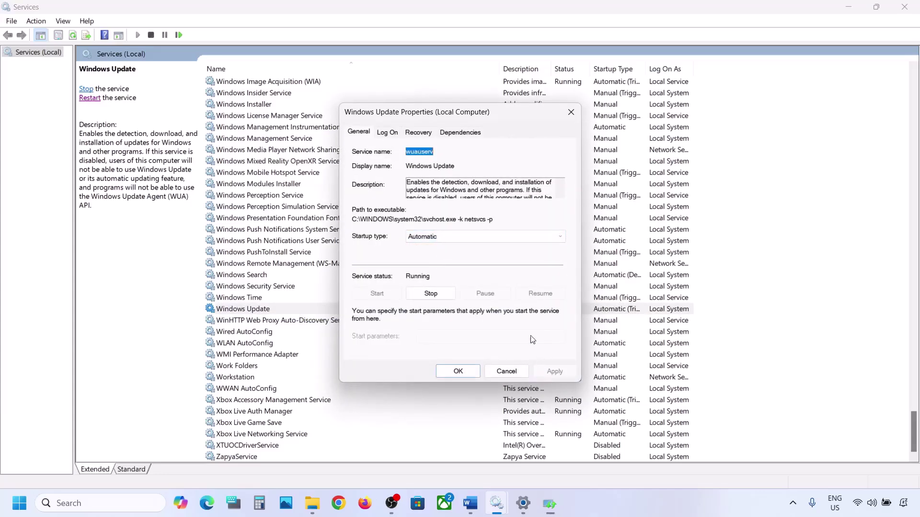
{"action": "left_click", "coordinate": [442, 371]}
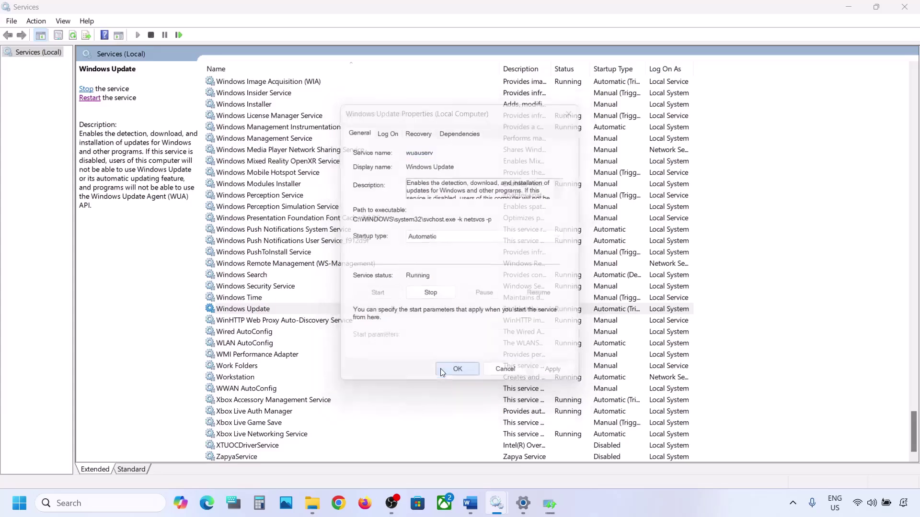
{"action": "right_click", "coordinate": [250, 311]}
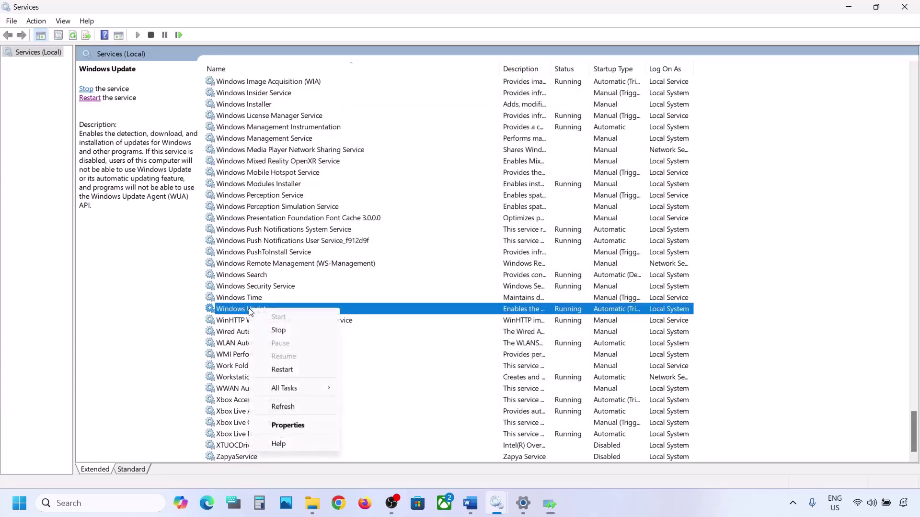
{"action": "left_click", "coordinate": [289, 367]}
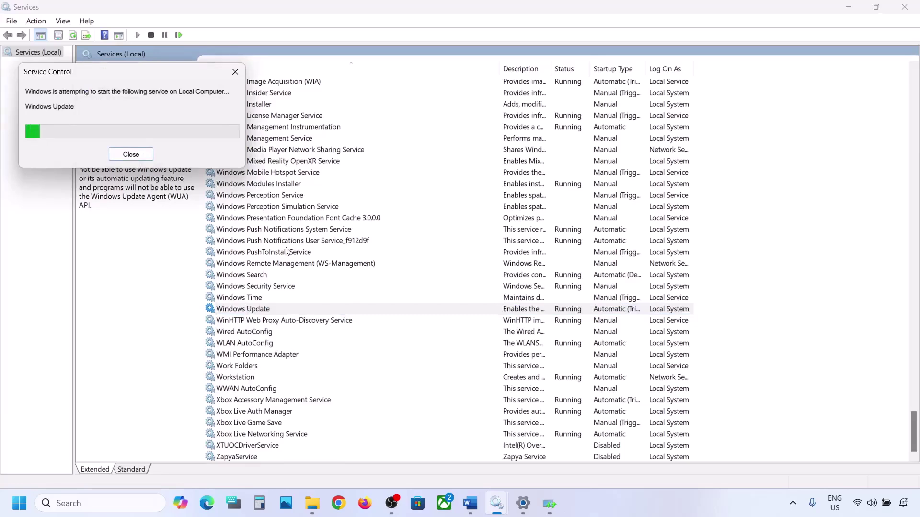
{"action": "left_click", "coordinate": [271, 241]}
Step: Change Background Intelligent Transfer Service startup from delayed to Automatic and restart it
{"action": "key", "text": "b"}
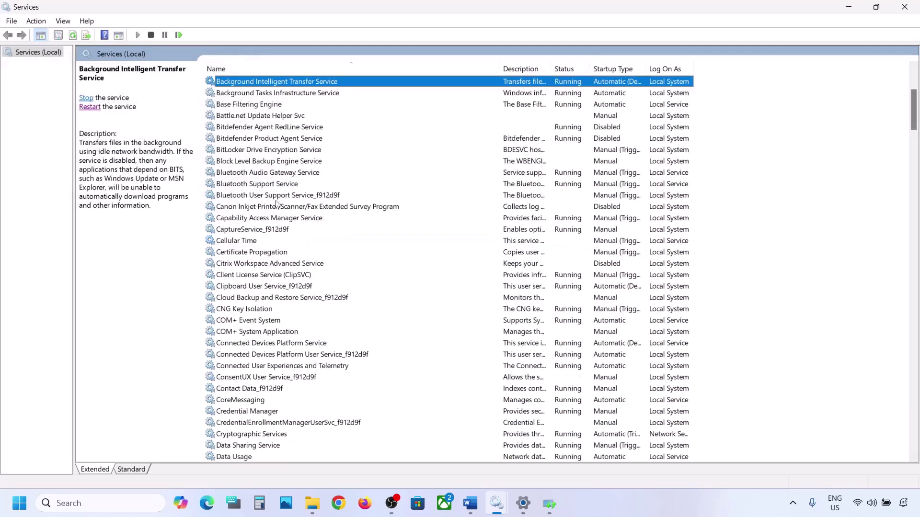
{"action": "scroll", "coordinate": [278, 199], "scroll_direction": "up", "scroll_amount": 3}
{"action": "double_click", "coordinate": [302, 187]}
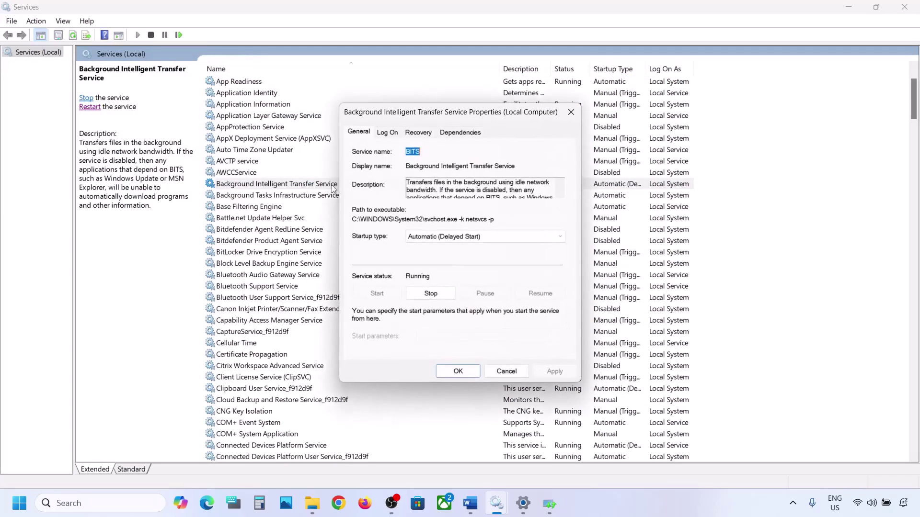
{"action": "left_click", "coordinate": [424, 240]}
{"action": "left_click", "coordinate": [428, 253]}
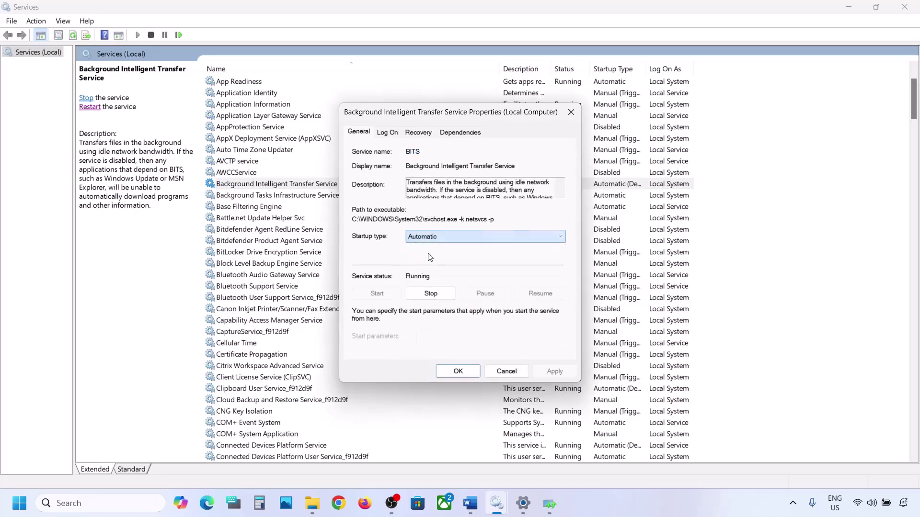
{"action": "left_click", "coordinate": [546, 373]}
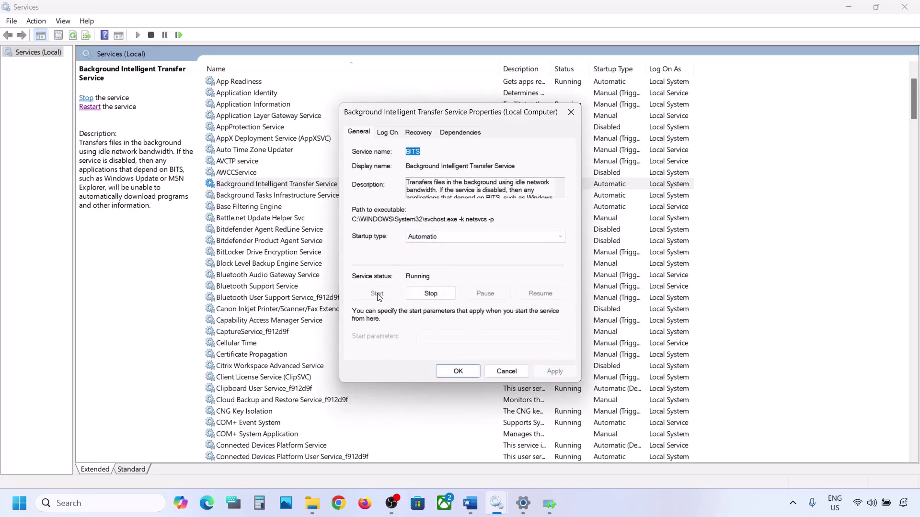
{"action": "left_click", "coordinate": [458, 372]}
{"action": "left_click", "coordinate": [294, 188]}
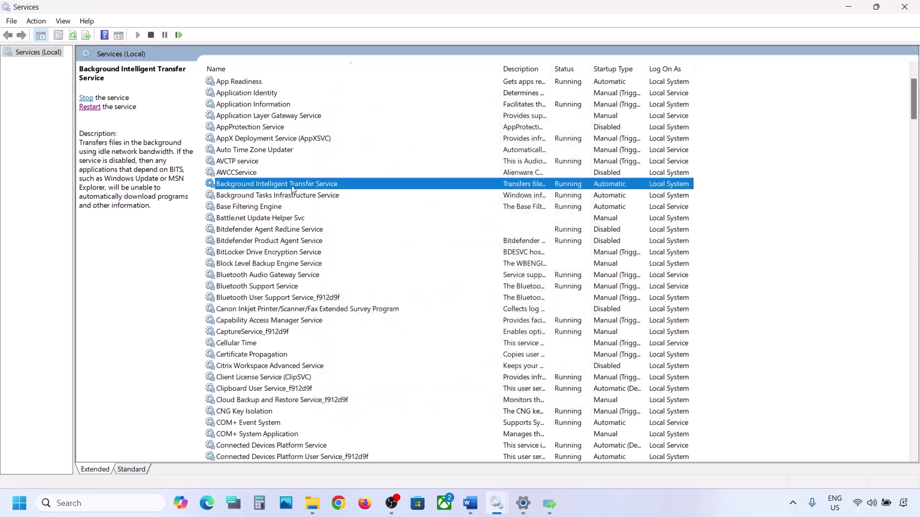
{"action": "right_click", "coordinate": [283, 186]}
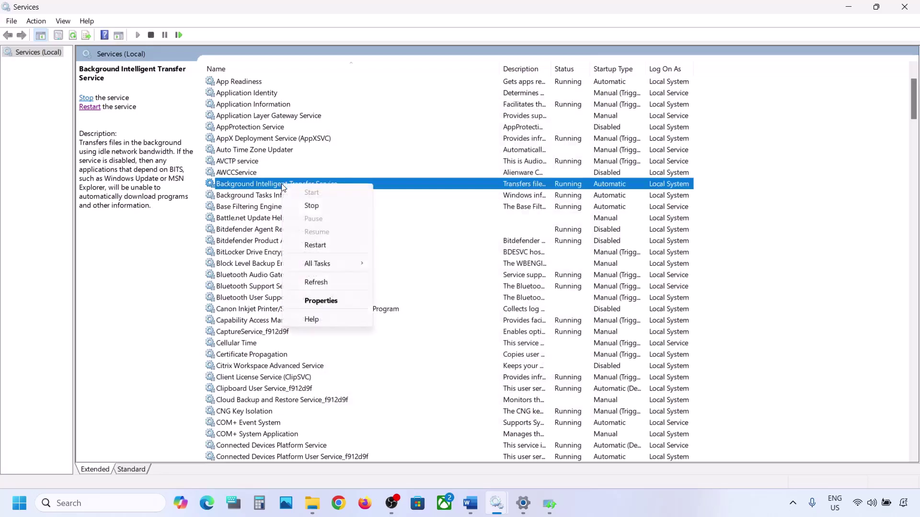
{"action": "left_click", "coordinate": [316, 245]}
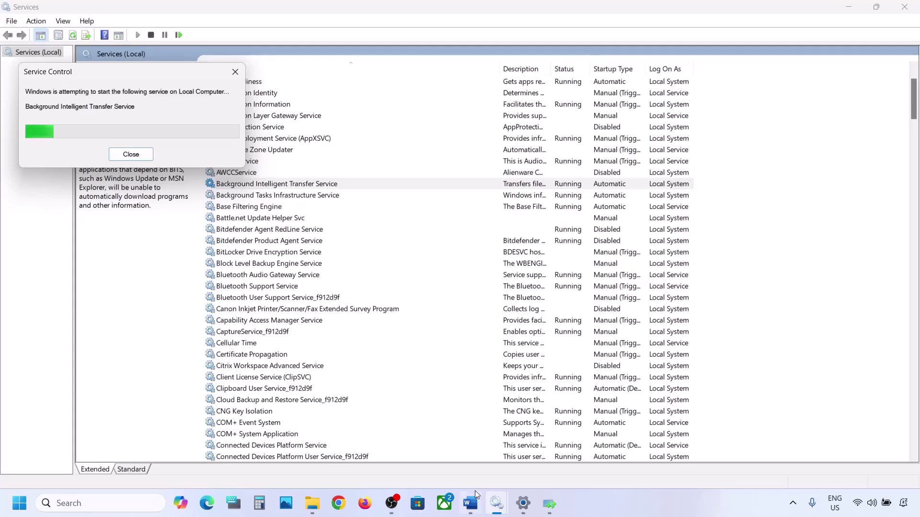
{"action": "mouse_move", "coordinate": [473, 507]}
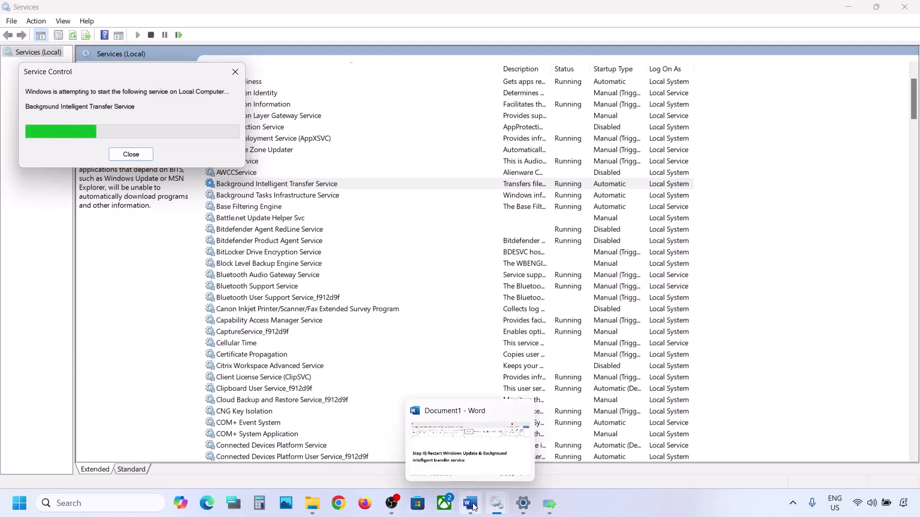
Step: Copy the Step 5 Windows 11 download link from Word and load it in Chrome
{"action": "left_click", "coordinate": [470, 504]}
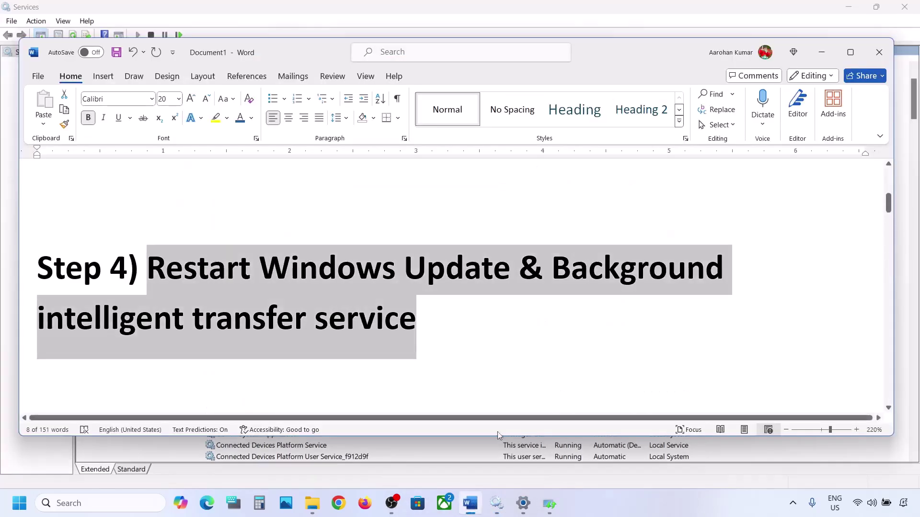
{"action": "scroll", "coordinate": [441, 345], "scroll_direction": "down", "scroll_amount": 5}
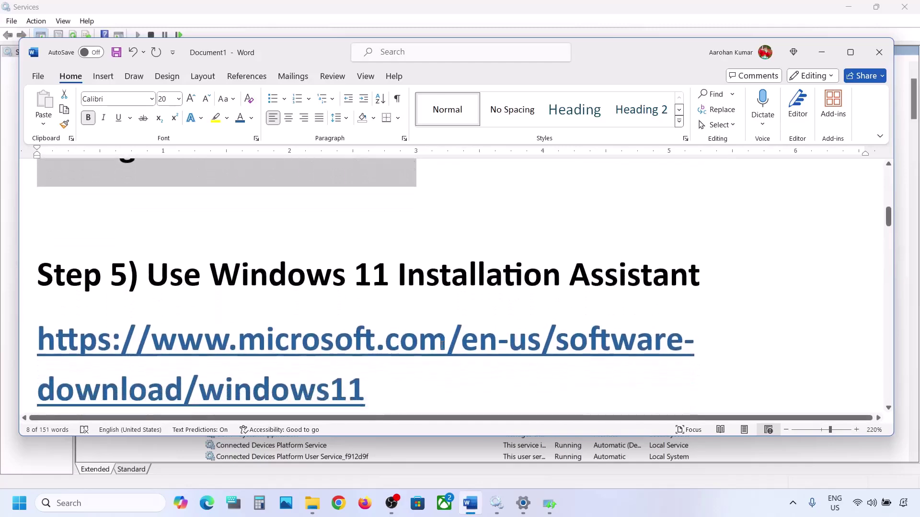
{"action": "left_click_drag", "start_coordinate": [366, 353], "coordinate": [38, 306]}
{"action": "right_click", "coordinate": [38, 306]}
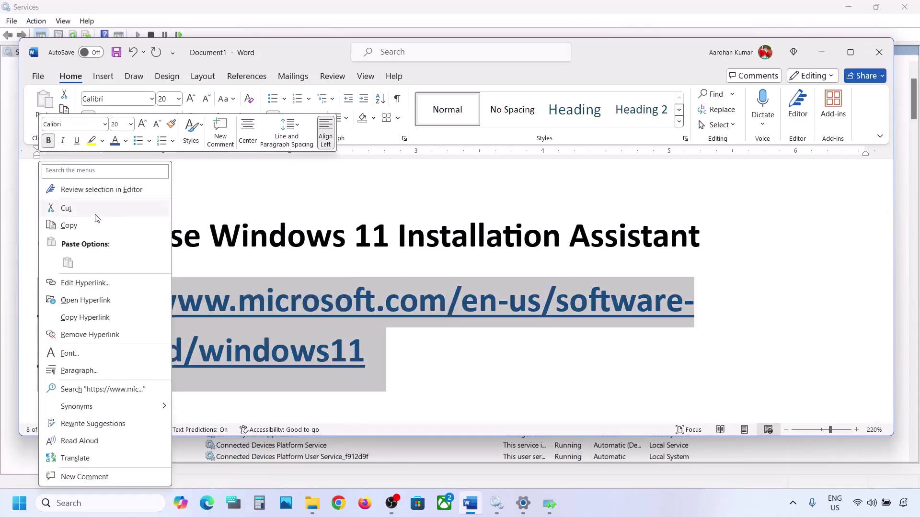
{"action": "left_click", "coordinate": [69, 225]}
{"action": "left_click", "coordinate": [339, 504]}
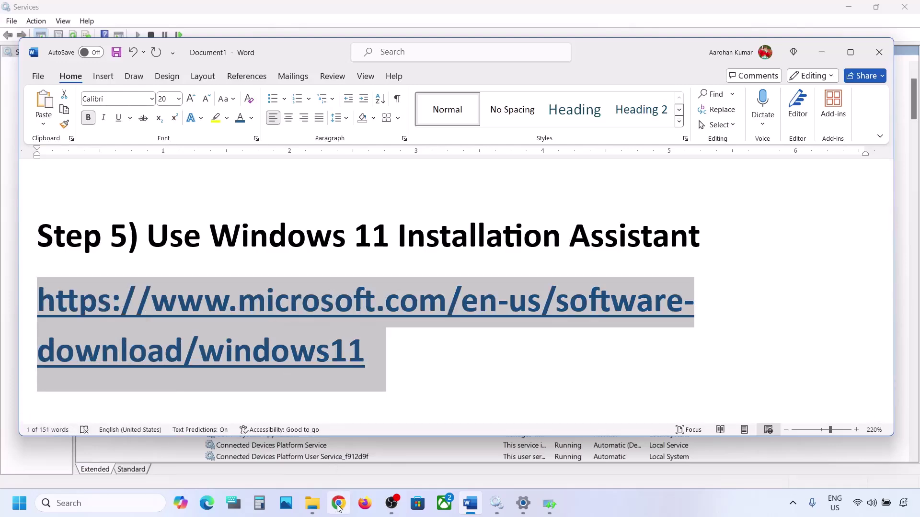
{"action": "key", "text": "ctrl+v"}
{"action": "key", "text": "Return"}
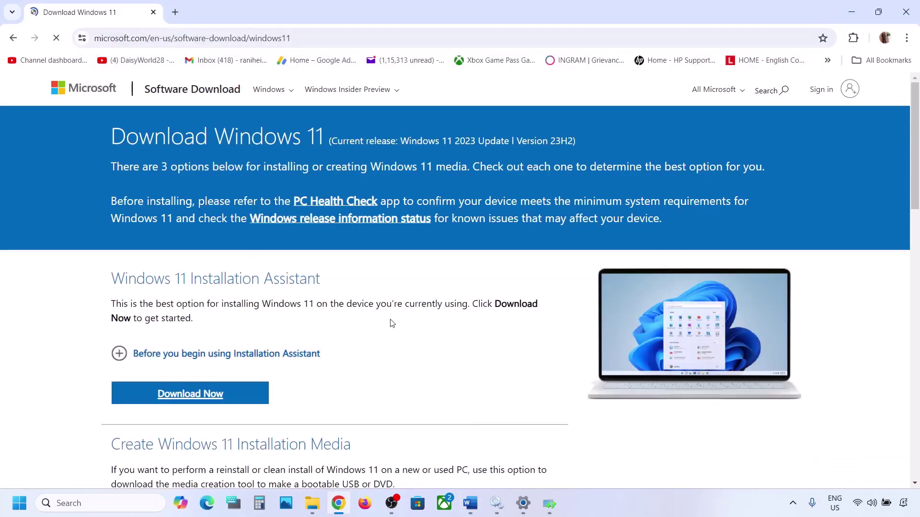
Step: Download and run the Windows 11 Installation Assistant, then minimize it once it reports Windows 11 is current
{"action": "scroll", "coordinate": [174, 239], "scroll_direction": "down", "scroll_amount": 1}
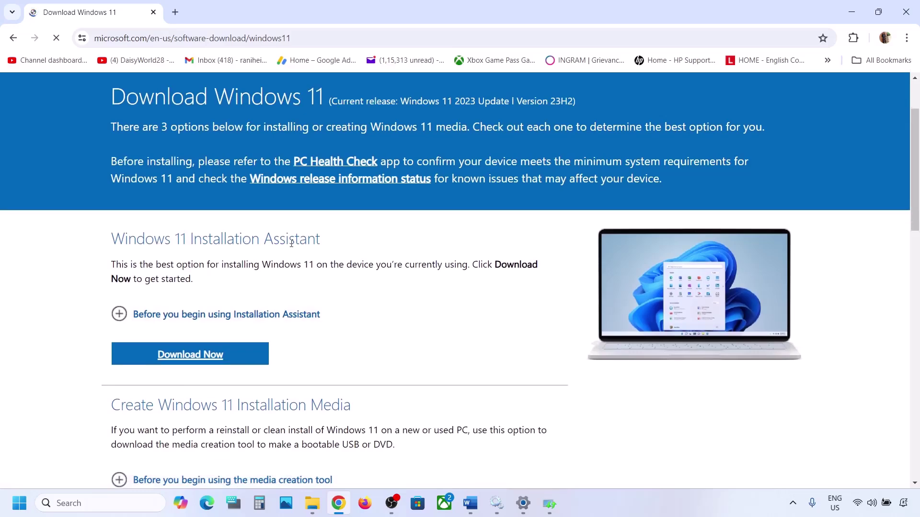
{"action": "left_click", "coordinate": [196, 354]}
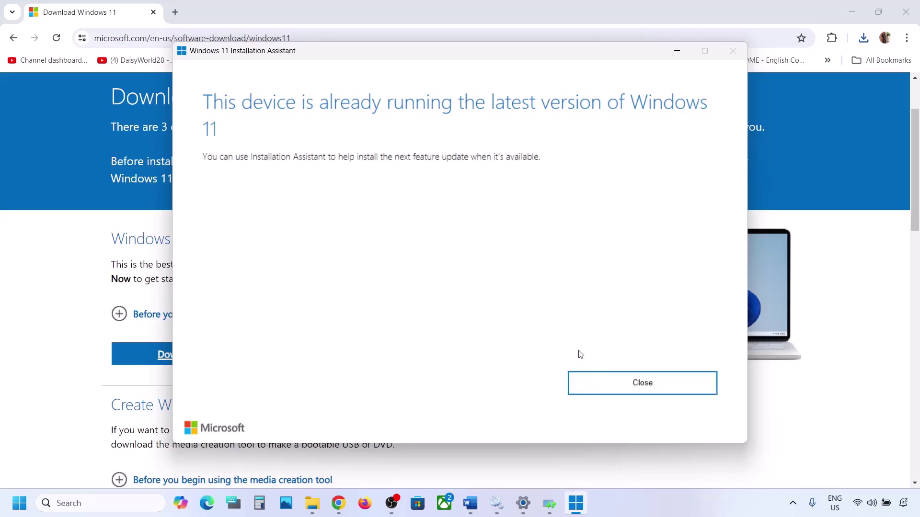
{"action": "left_click", "coordinate": [677, 51]}
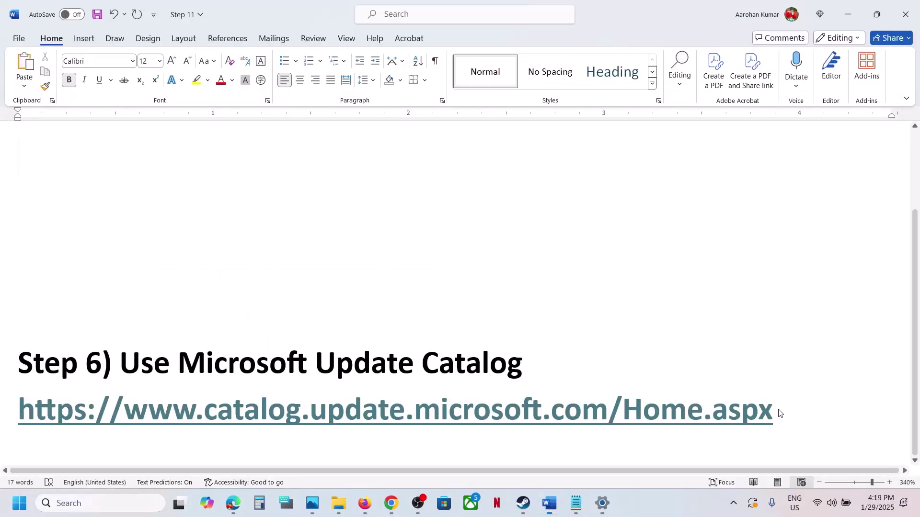
Step: Copy the Step 6 Microsoft Update Catalog link from Word and load it in a new Chrome window
{"action": "triple_click", "coordinate": [121, 446]}
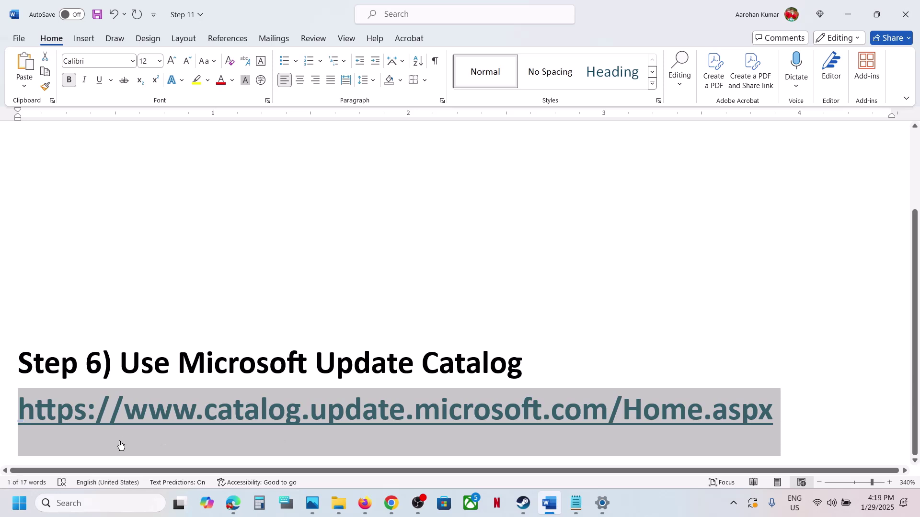
{"action": "right_click", "coordinate": [393, 510]}
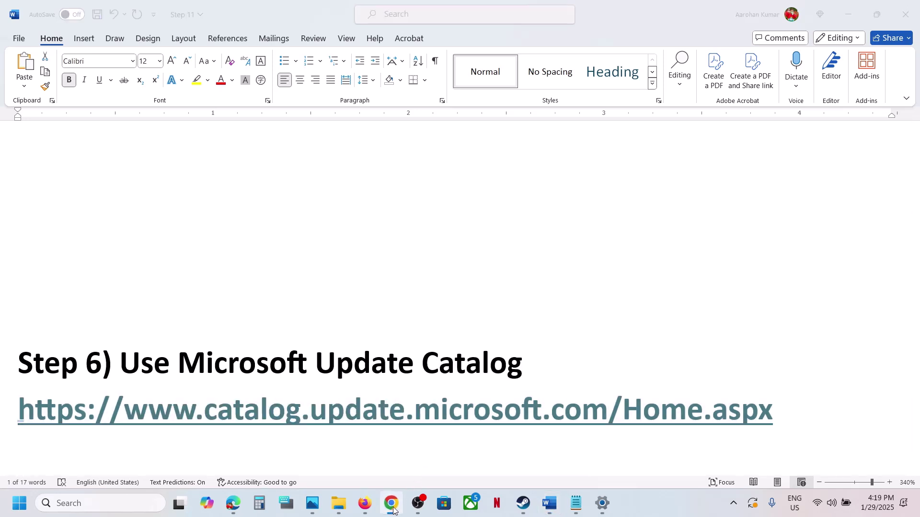
{"action": "left_click", "coordinate": [357, 390]}
{"action": "key", "text": "ctrl+v"}
{"action": "key", "text": "Return"}
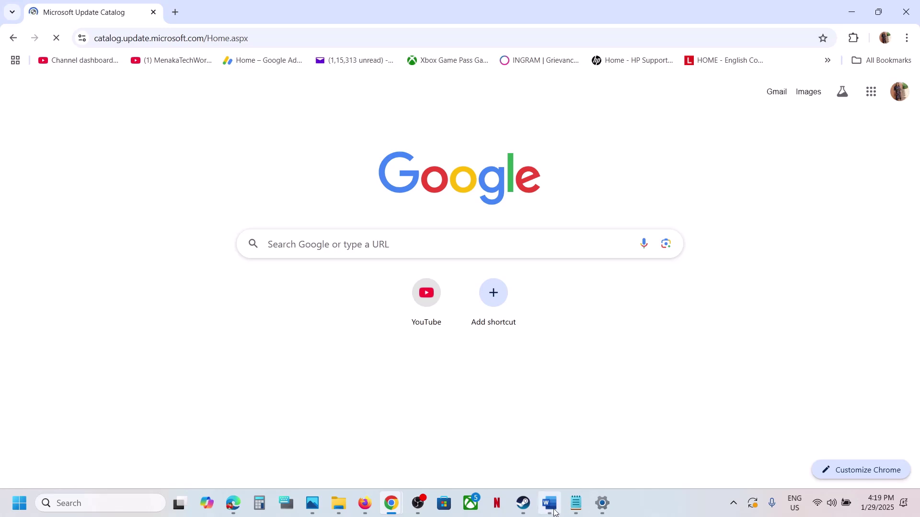
Step: Copy the update number KB5050094 from the Word title, then minimize Word
{"action": "left_click", "coordinate": [549, 503]}
{"action": "scroll", "coordinate": [433, 302], "scroll_direction": "up", "scroll_amount": 3}
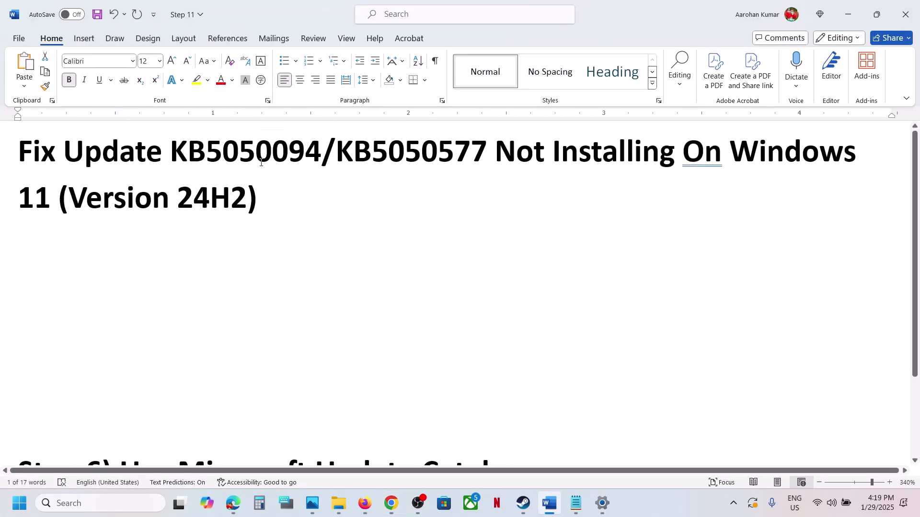
{"action": "double_click", "coordinate": [242, 153]}
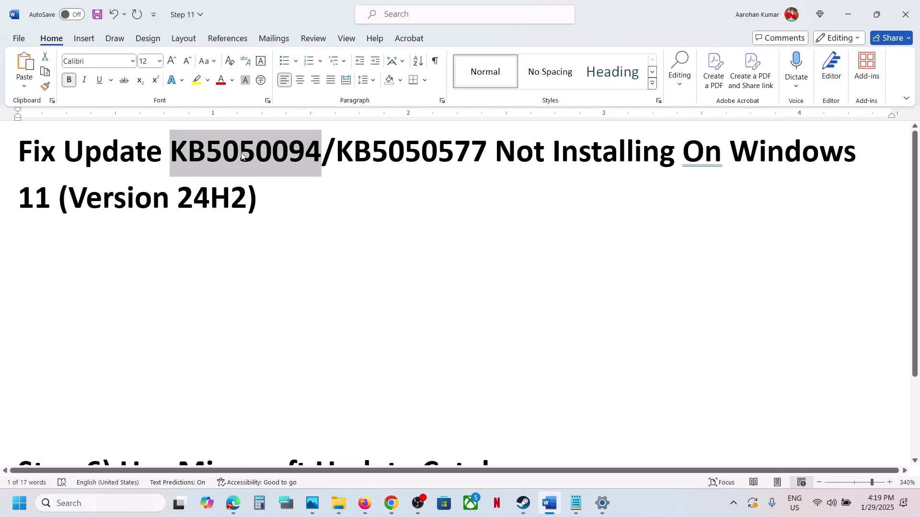
{"action": "left_click", "coordinate": [848, 15]}
Step: Search the catalog for KB5050094, reloading to list the Windows 11 24H2 x64 and arm64 updates
{"action": "key", "text": "ctrl+v"}
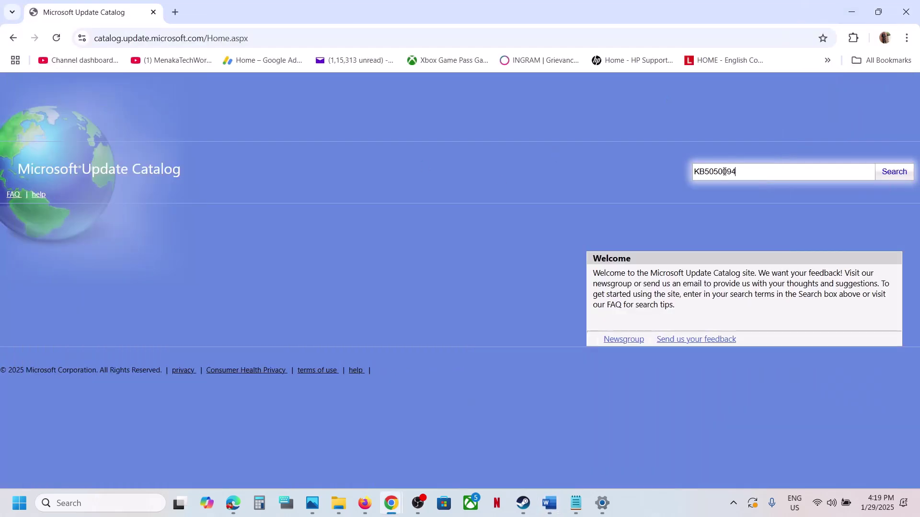
{"action": "left_click", "coordinate": [894, 172]}
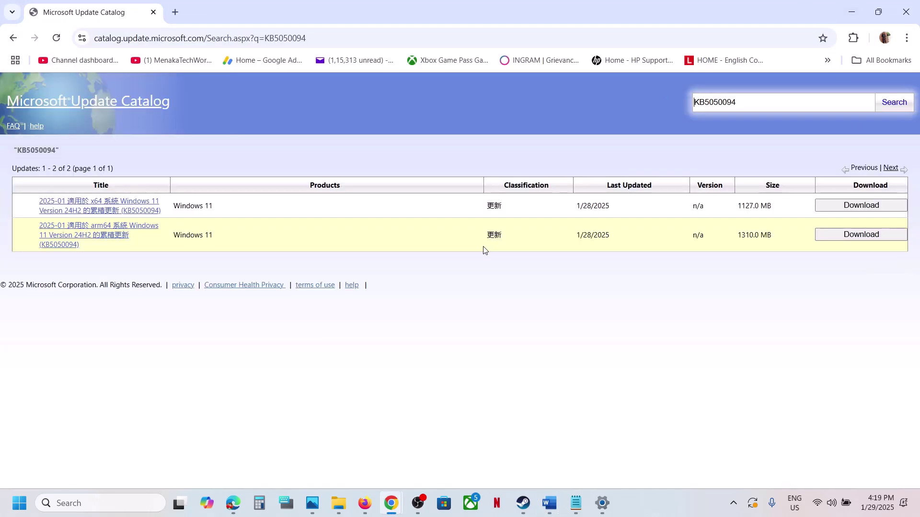
{"action": "left_click", "coordinate": [57, 38]}
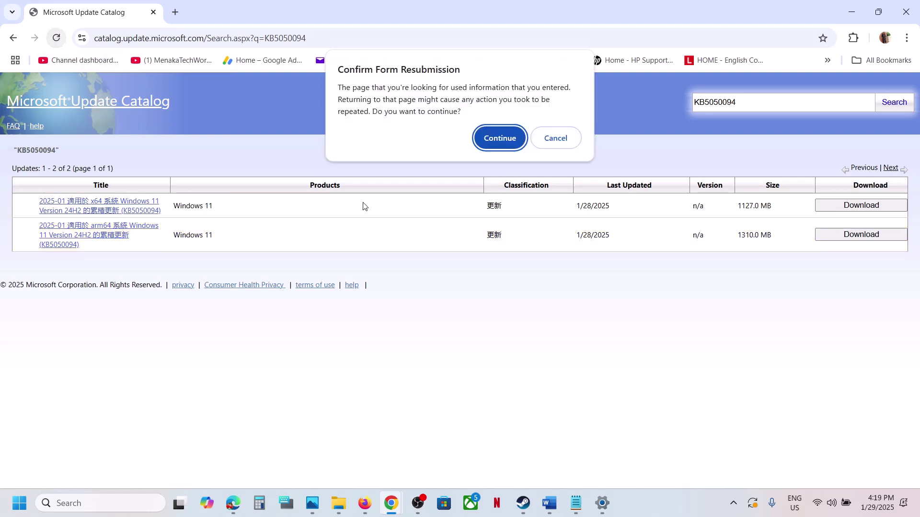
{"action": "left_click", "coordinate": [500, 138]}
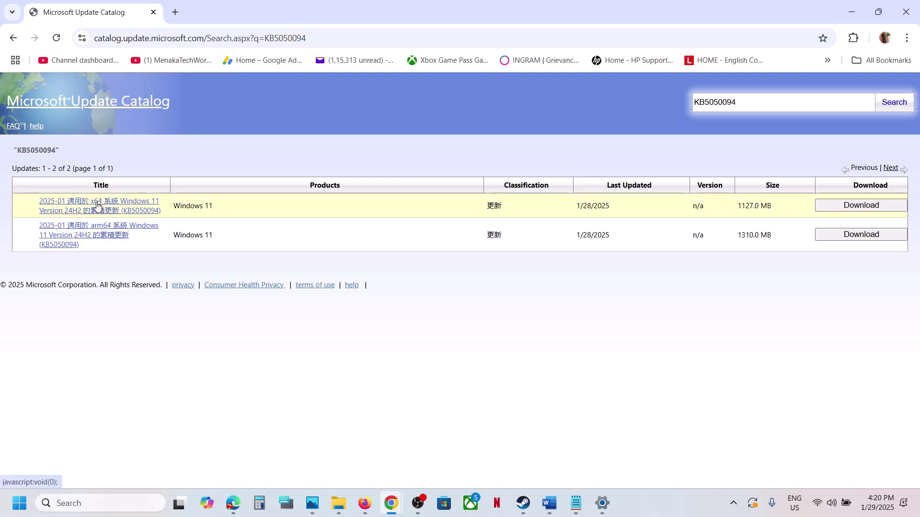
Step: Check Settings > System > About: System type shows 64-bit operating system, x64-based processor
{"action": "left_click", "coordinate": [19, 503]}
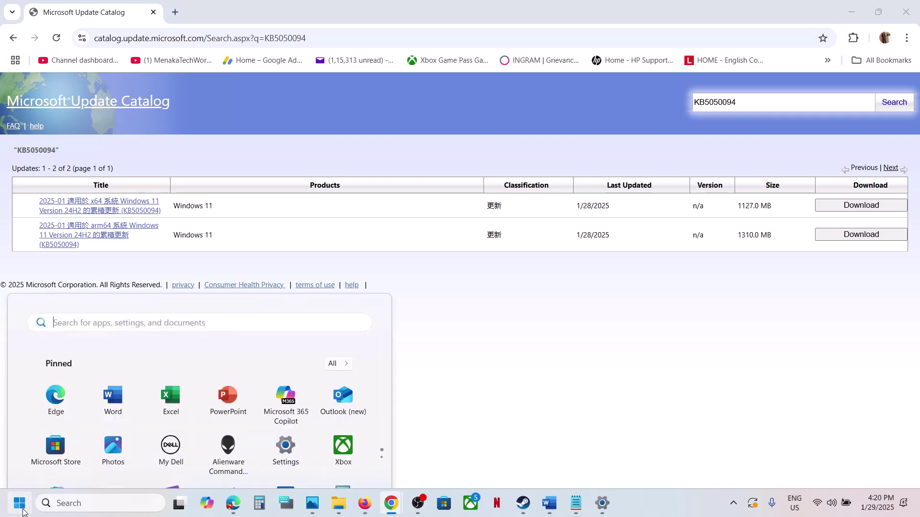
{"action": "left_click", "coordinate": [303, 213]}
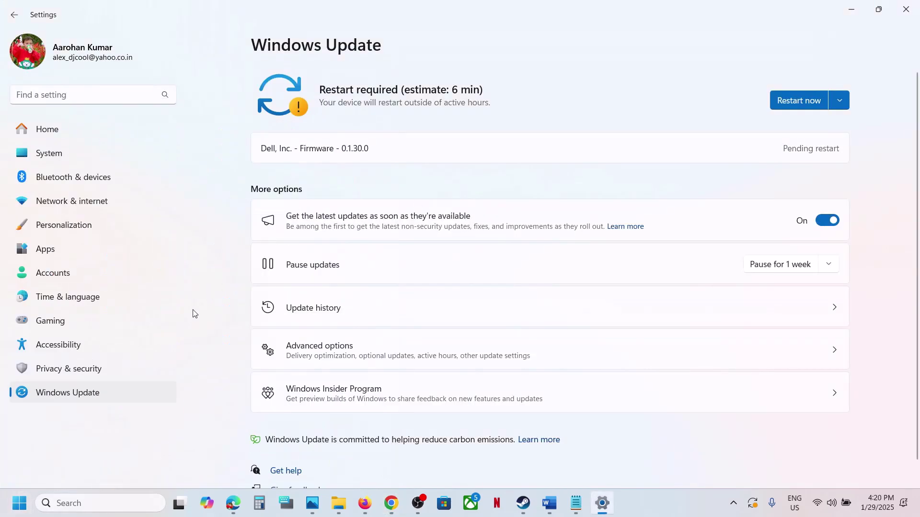
{"action": "left_click", "coordinate": [106, 157]}
{"action": "scroll", "coordinate": [401, 232], "scroll_direction": "down", "scroll_amount": 10}
{"action": "left_click", "coordinate": [324, 420]}
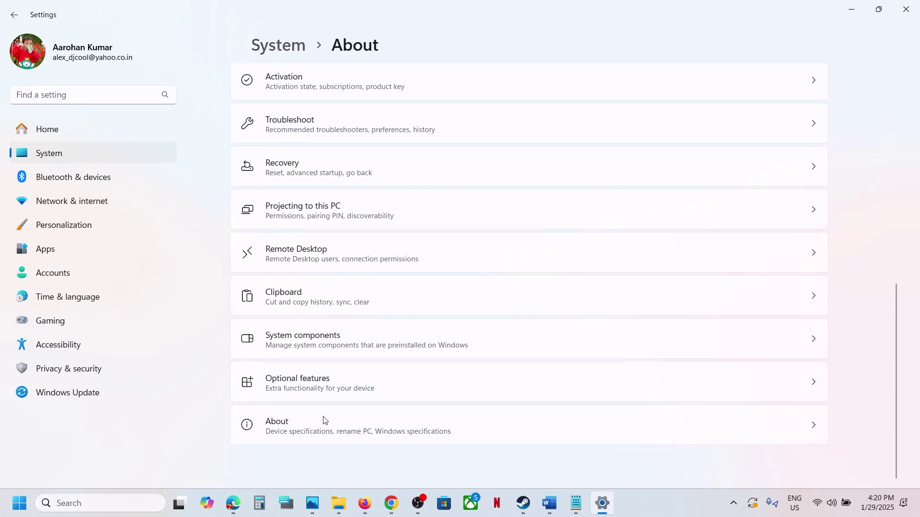
{"action": "scroll", "coordinate": [378, 333], "scroll_direction": "down", "scroll_amount": 3}
{"action": "scroll", "coordinate": [383, 316], "scroll_direction": "up", "scroll_amount": 2}
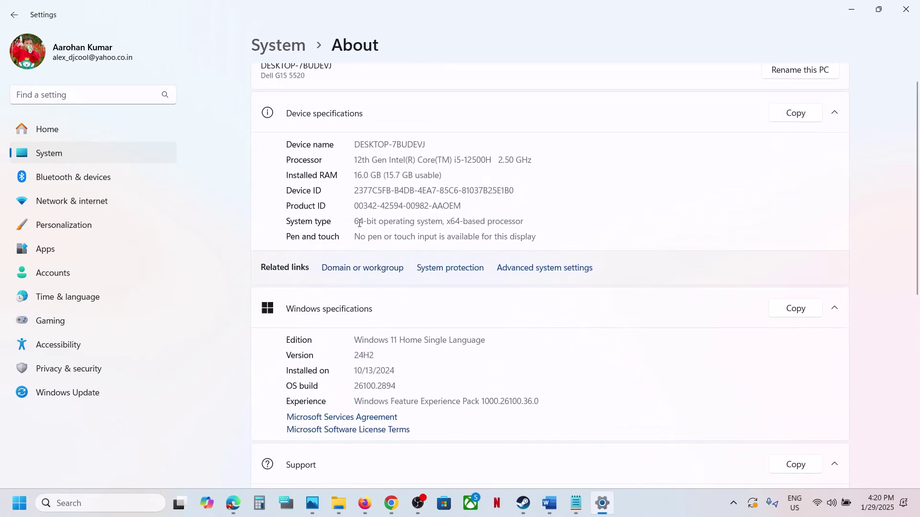
{"action": "left_click_drag", "start_coordinate": [357, 223], "coordinate": [527, 222]}
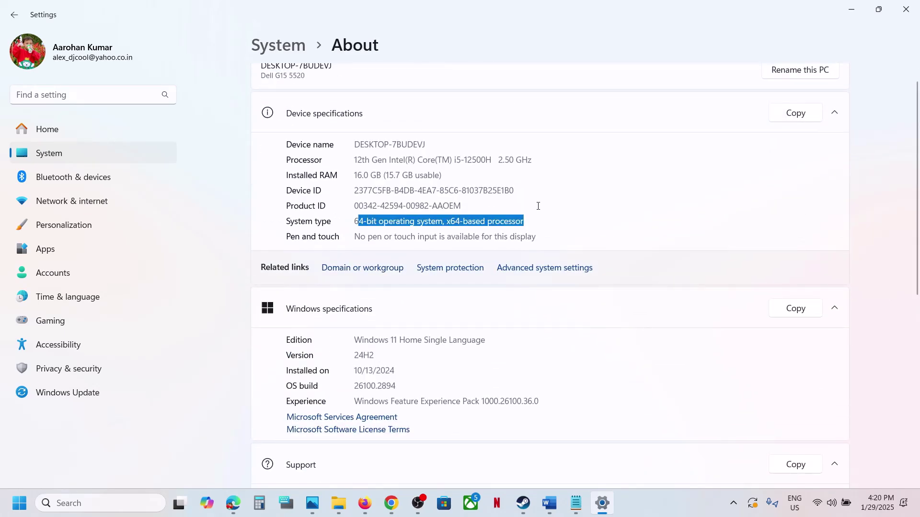
{"action": "left_click", "coordinate": [863, 16]}
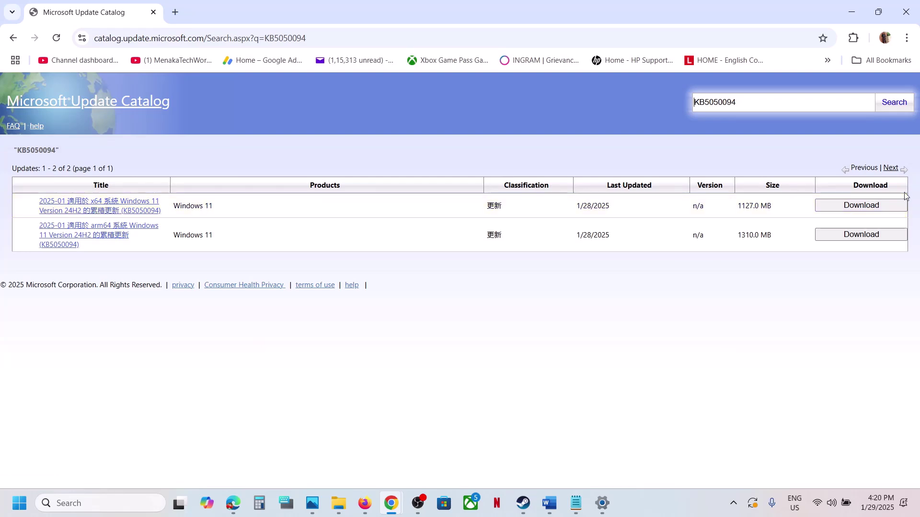
Step: Download the x64 KB5050094 .msu package and check its progress in Chrome's downloads panel
{"action": "left_click", "coordinate": [860, 205]}
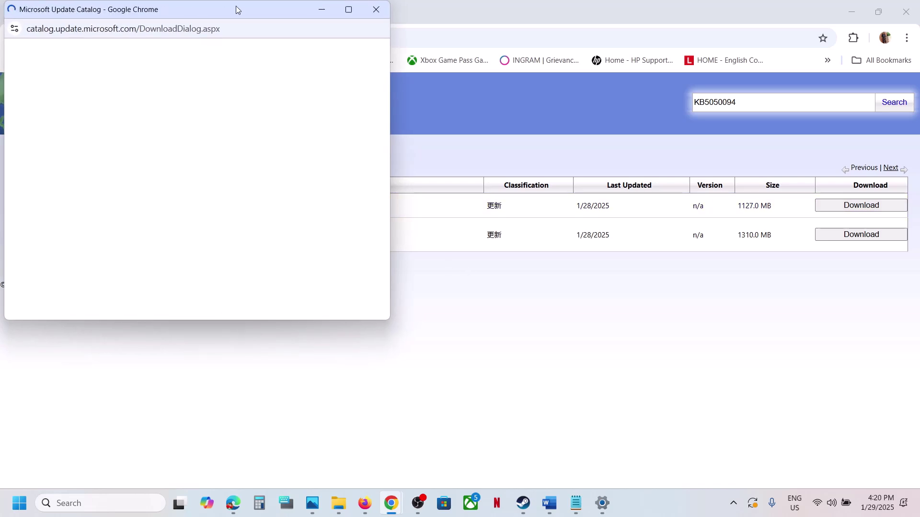
{"action": "left_click_drag", "start_coordinate": [236, 6], "coordinate": [401, 91]}
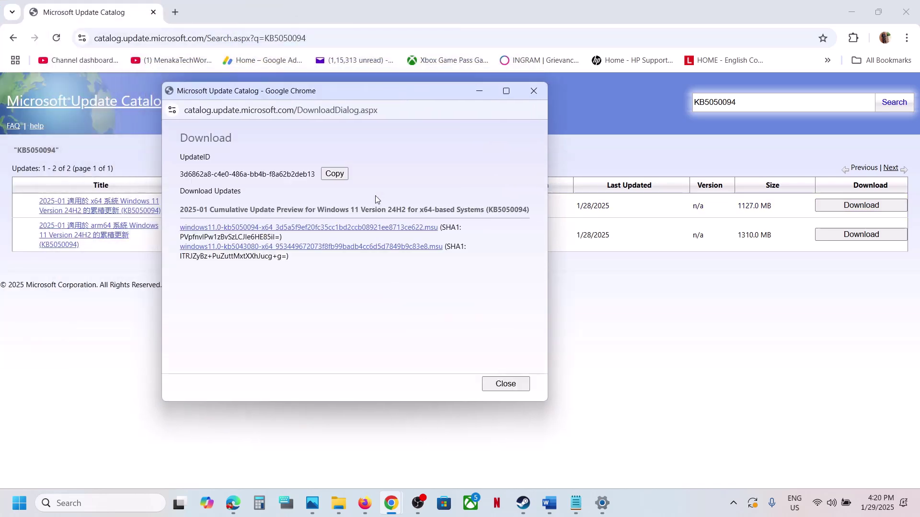
{"action": "left_click", "coordinate": [320, 231]}
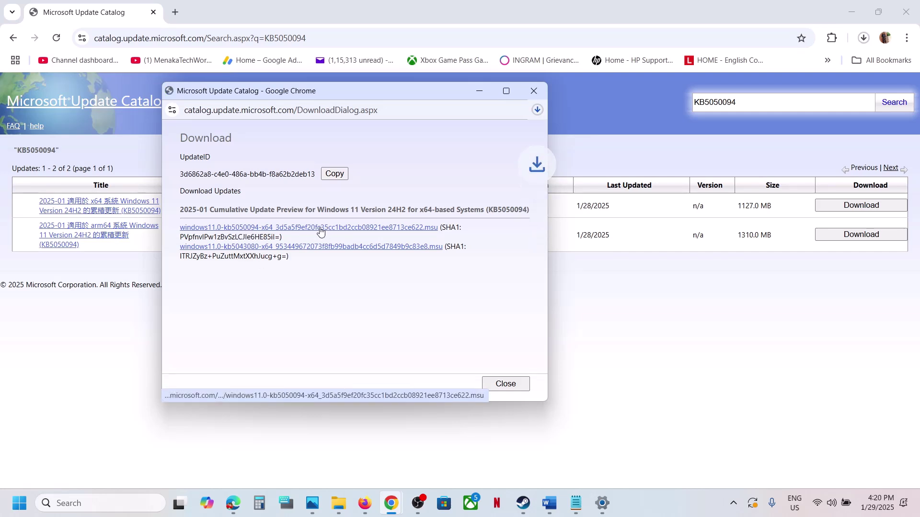
{"action": "left_click", "coordinate": [538, 110]}
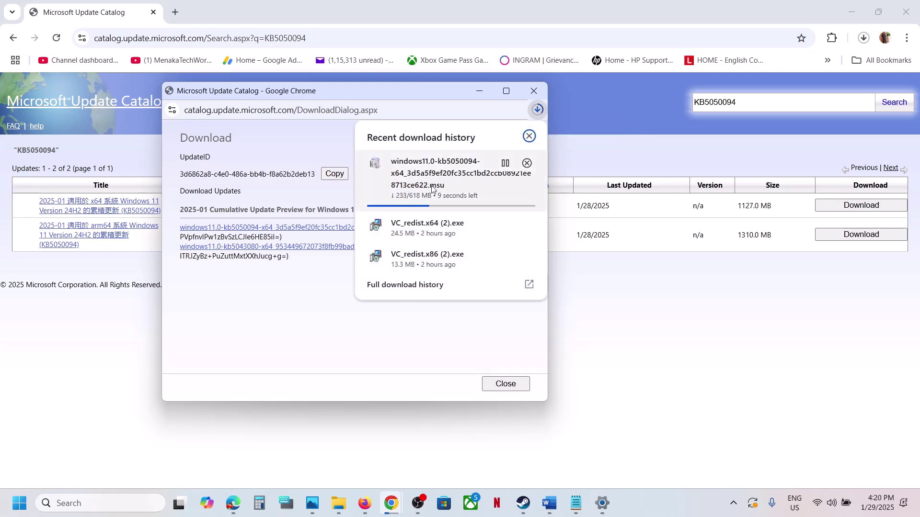
{"action": "left_click", "coordinate": [290, 138]}
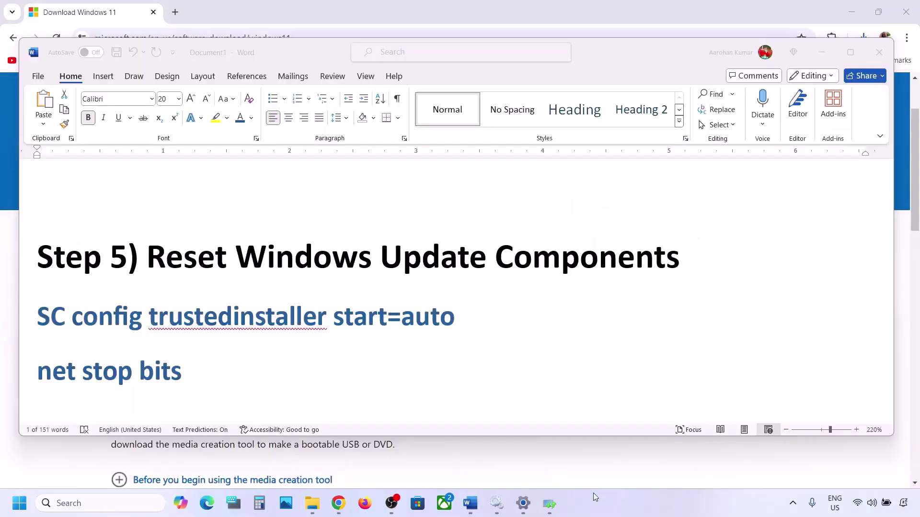
Step: Copy the reset commands from 'SC config trustedinstaller start=auto' through 'net start appidsvc'
{"action": "left_click_drag", "start_coordinate": [152, 253], "coordinate": [589, 258]}
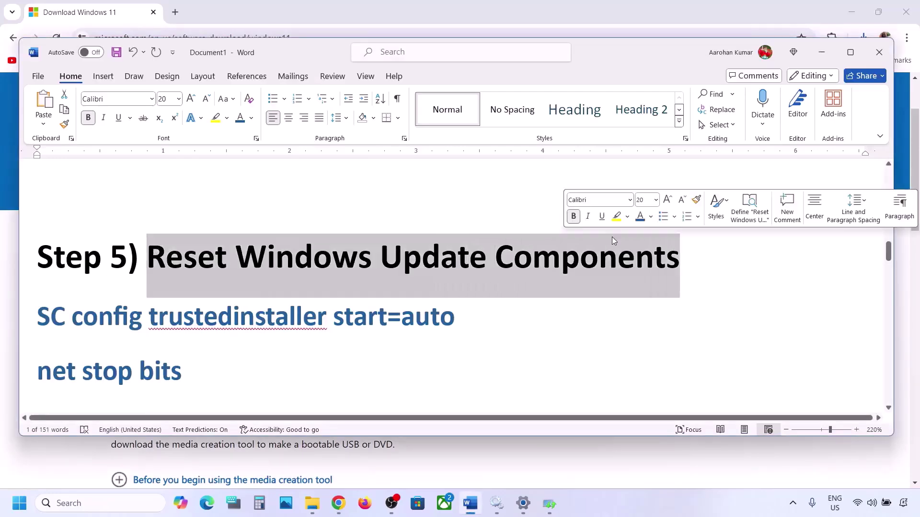
{"action": "left_click", "coordinate": [38, 314]}
{"action": "key", "text": "shift+Down"}
{"action": "key", "text": "shift+Down"}
{"action": "key", "text": "shift+Down"}
{"action": "key", "text": "shift+Down"}
{"action": "key", "text": "shift+Down"}
{"action": "key", "text": "shift+Down"}
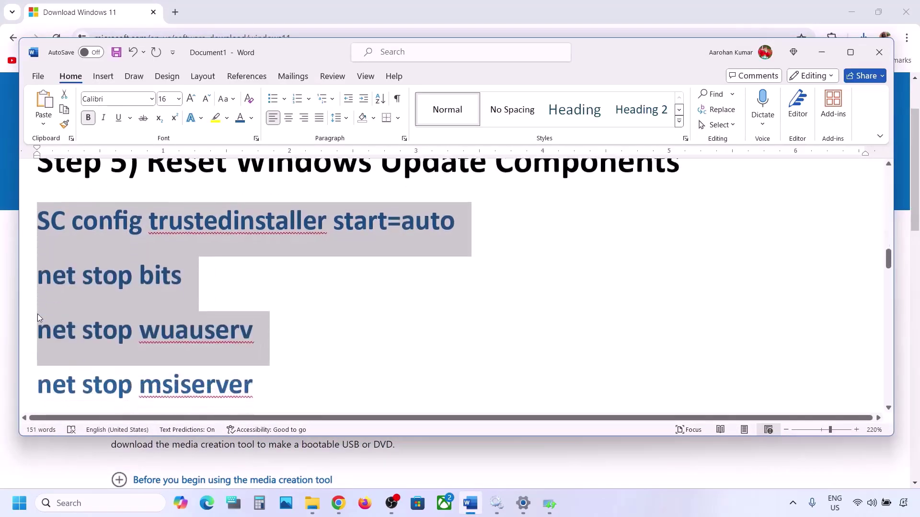
{"action": "key", "text": "shift+Down"}
{"action": "key", "text": "shift+Down"}
{"action": "key", "text": "shift+Down"}
{"action": "key", "text": "shift+Down"}
{"action": "key", "text": "shift+Down"}
{"action": "key", "text": "shift+Down"}
{"action": "key", "text": "shift+Down"}
{"action": "key", "text": "shift+Down"}
{"action": "key", "text": "shift+Down"}
{"action": "key", "text": "shift+Down"}
{"action": "key", "text": "shift+Down"}
{"action": "key", "text": "shift+Down"}
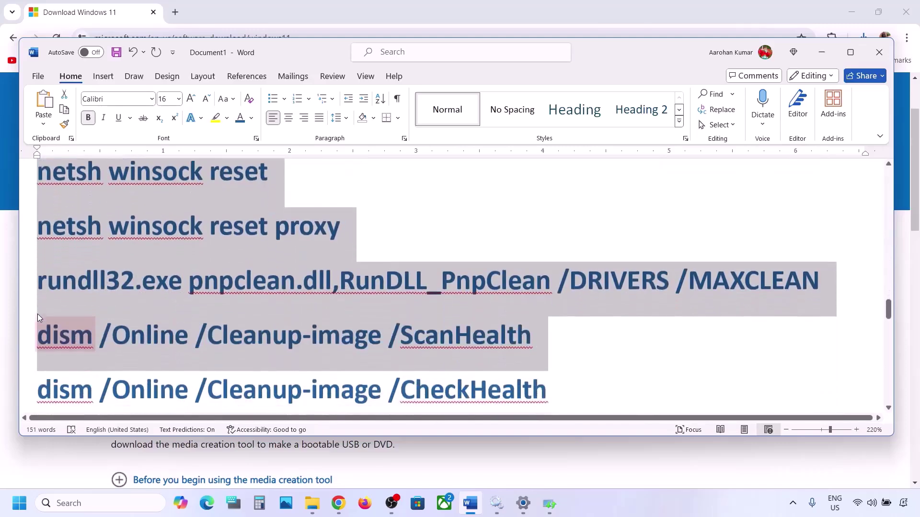
{"action": "key", "text": "shift+Down"}
{"action": "key", "text": "shift+Down"}
{"action": "key", "text": "shift+Down"}
{"action": "key", "text": "shift+Down"}
{"action": "key", "text": "shift+Down"}
{"action": "key", "text": "shift+Down"}
{"action": "key", "text": "shift+Down"}
{"action": "key", "text": "shift+Down"}
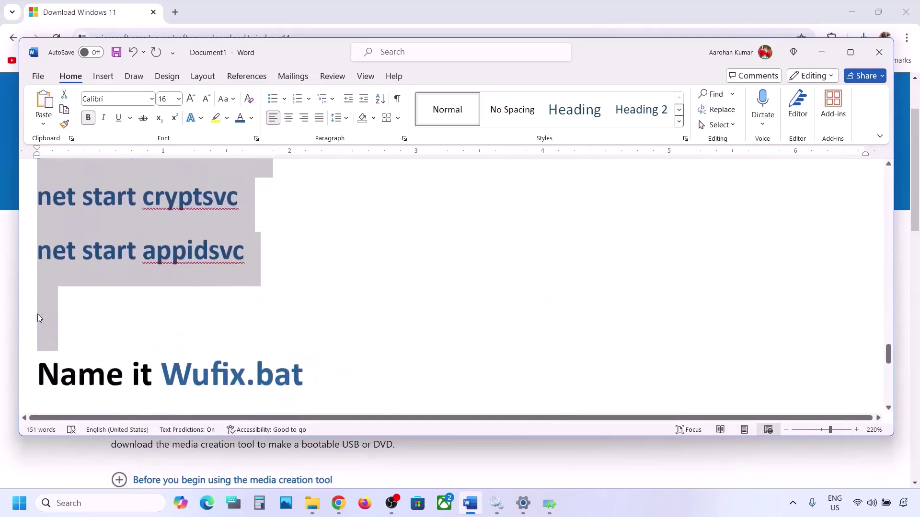
{"action": "key", "text": "shift+Up"}
{"action": "key", "text": "shift+Up"}
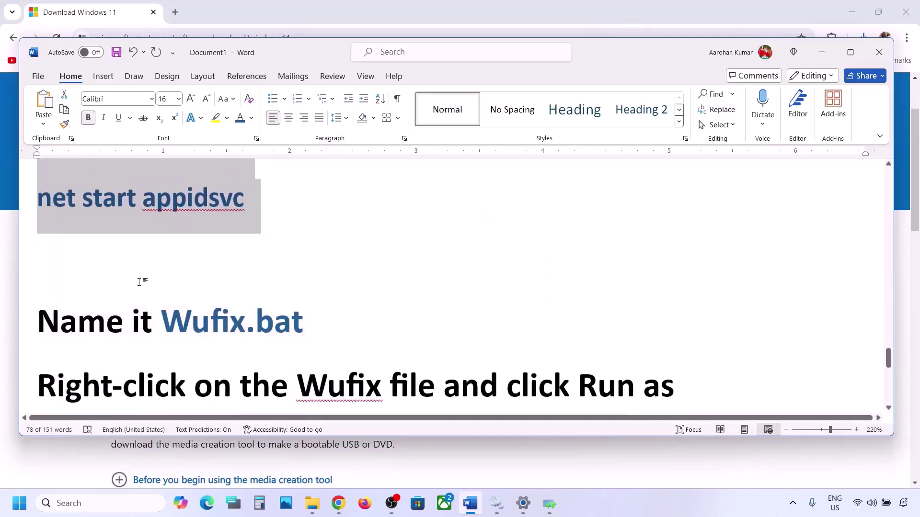
{"action": "scroll", "coordinate": [136, 285], "scroll_direction": "up", "scroll_amount": 1}
{"action": "scroll", "coordinate": [136, 286], "scroll_direction": "up", "scroll_amount": 1}
{"action": "right_click", "coordinate": [142, 242]}
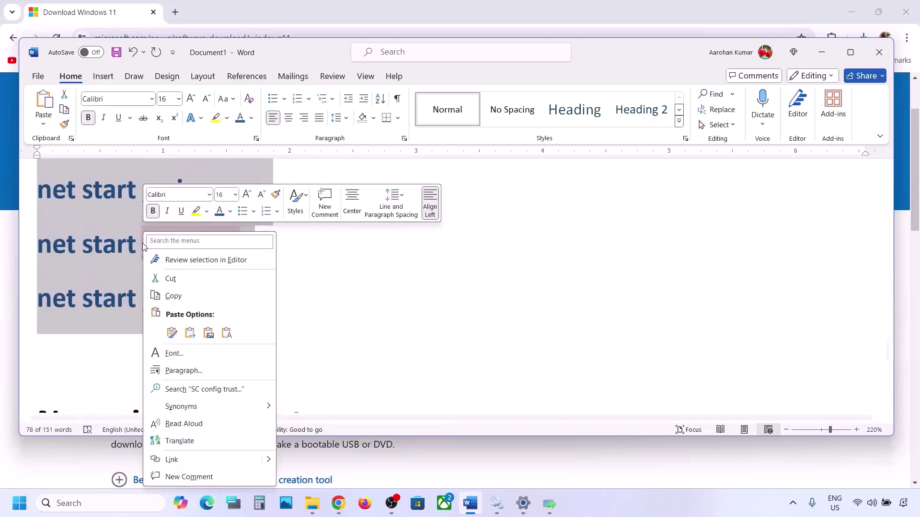
{"action": "left_click", "coordinate": [190, 293]}
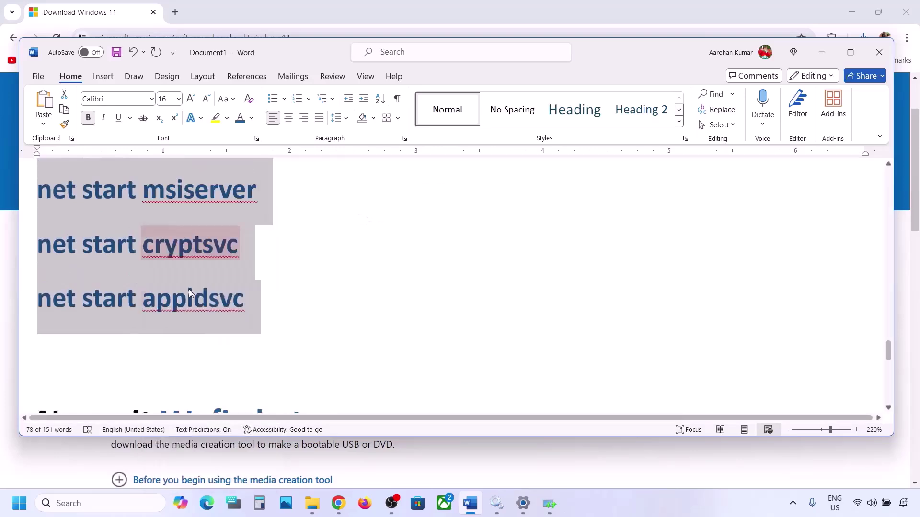
{"action": "left_click", "coordinate": [77, 503]}
Step: Paste the copied reset commands into a new Notepad document
{"action": "type", "text": "note"}
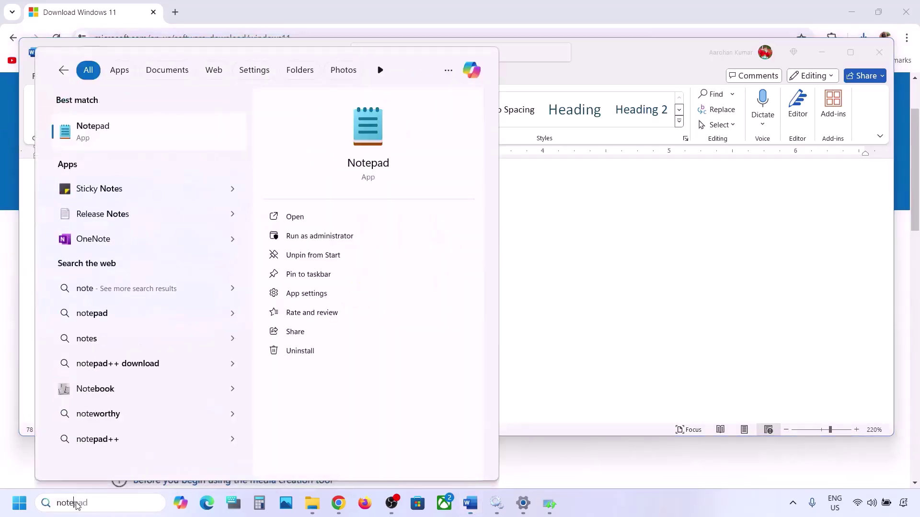
{"action": "key", "text": "Return"}
{"action": "key", "text": "ctrl+v"}
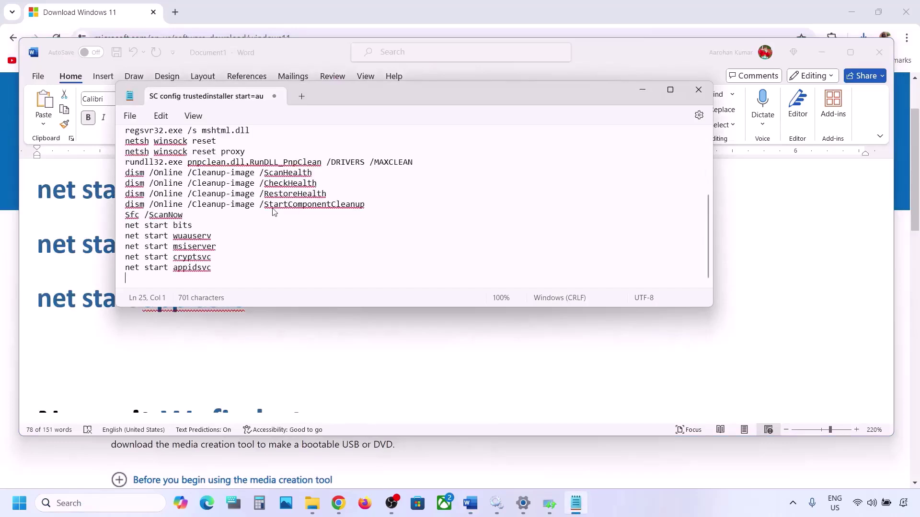
{"action": "scroll", "coordinate": [274, 212], "scroll_direction": "up", "scroll_amount": 4}
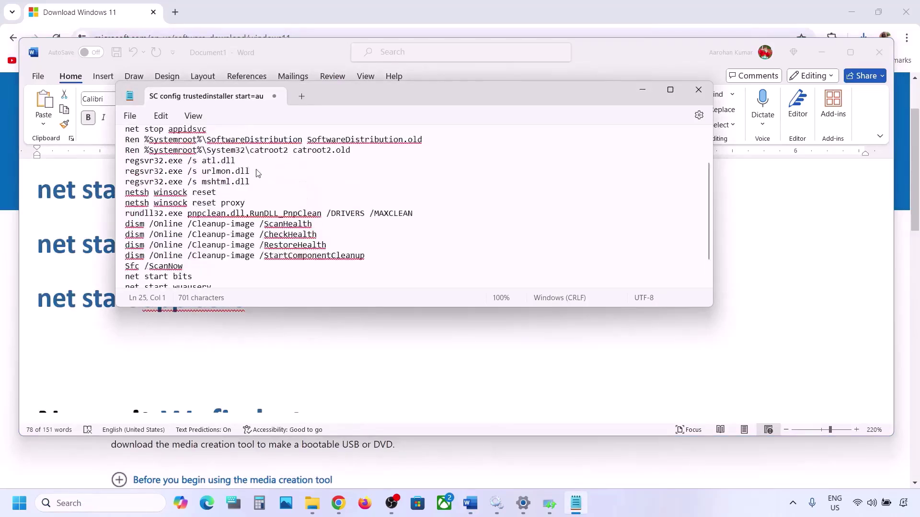
Step: Name the new file Wufix.bat, copying the name from the Word instructions
{"action": "left_click", "coordinate": [130, 117]}
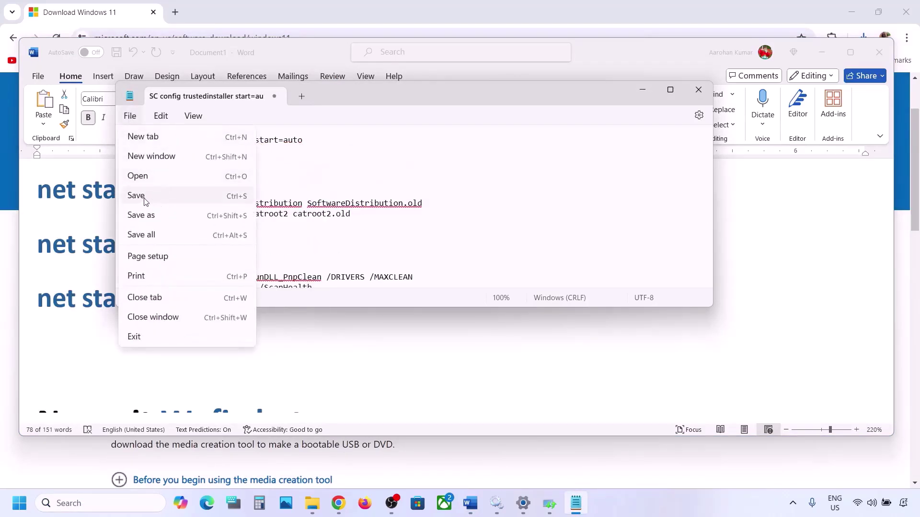
{"action": "left_click", "coordinate": [143, 216]}
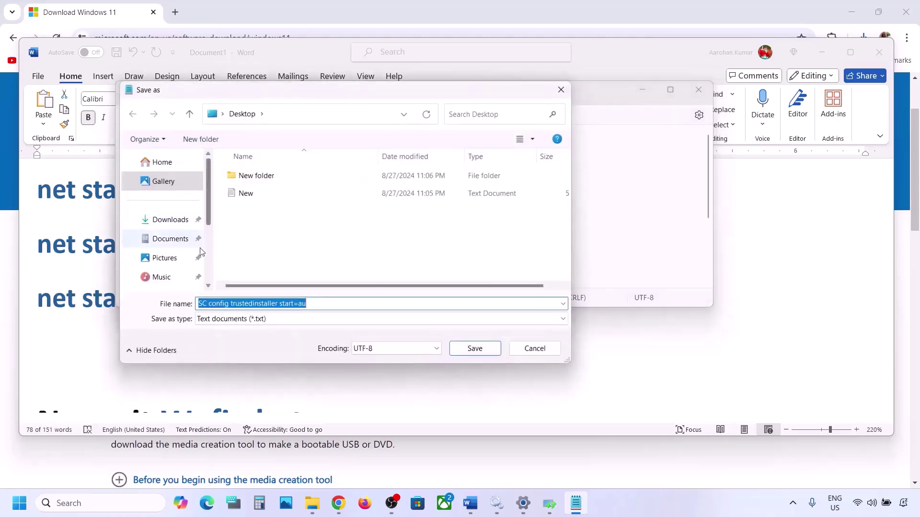
{"action": "left_click", "coordinate": [100, 302]}
{"action": "scroll", "coordinate": [98, 302], "scroll_direction": "down", "scroll_amount": 5}
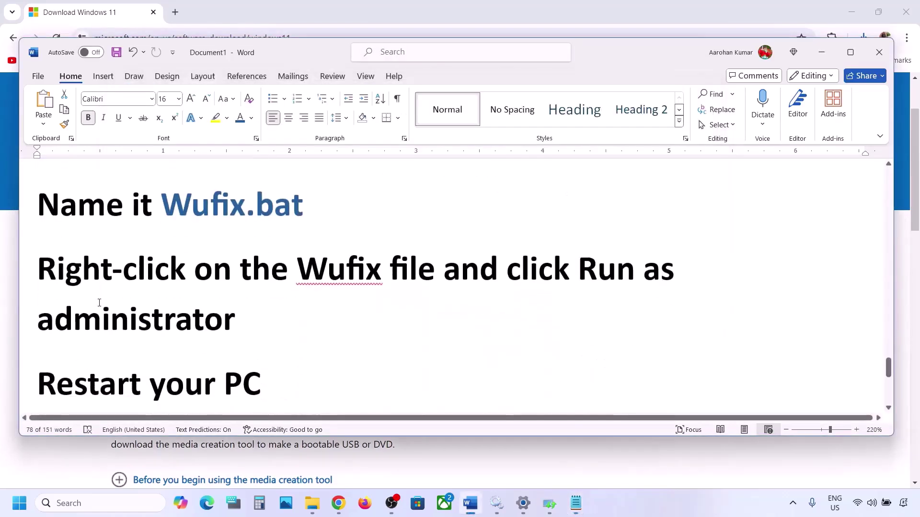
{"action": "scroll", "coordinate": [187, 270], "scroll_direction": "up", "scroll_amount": 1}
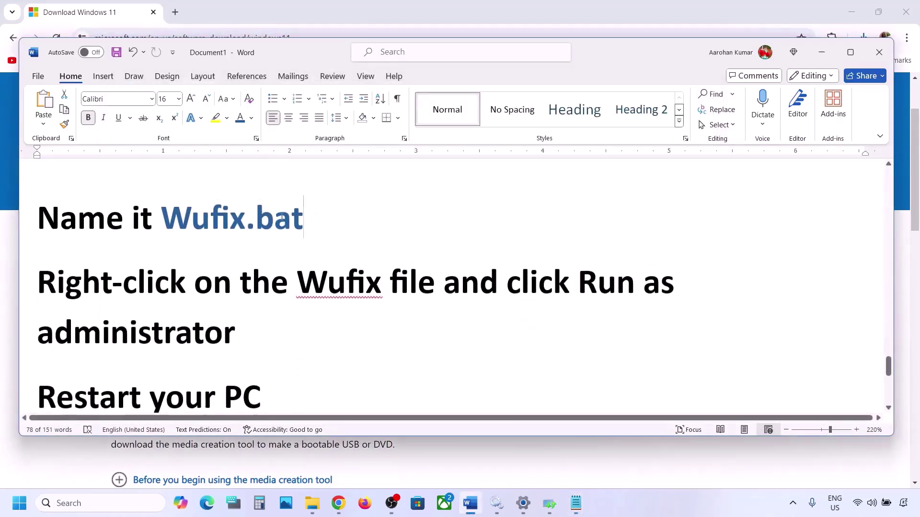
{"action": "left_click_drag", "start_coordinate": [283, 218], "coordinate": [199, 222]}
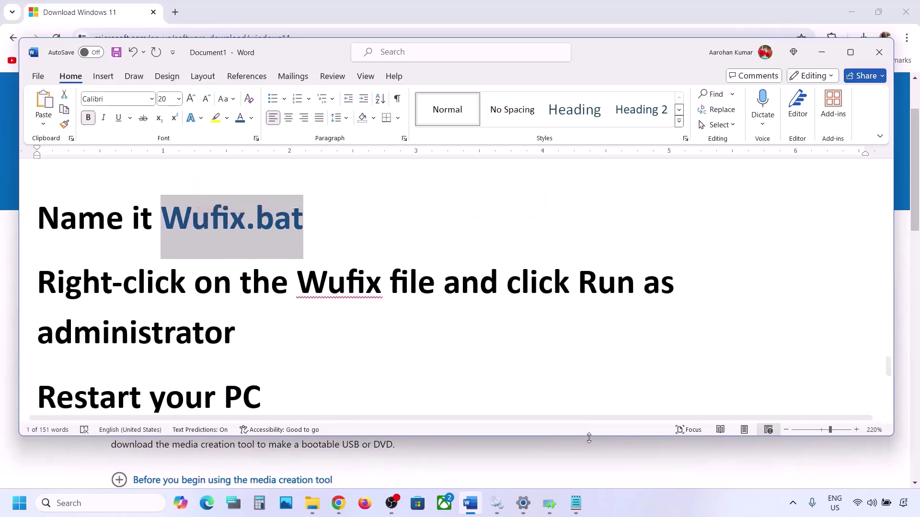
{"action": "key", "text": "alt+Tab"}
{"action": "key", "text": "ctrl+s"}
{"action": "key", "text": "ctrl+v"}
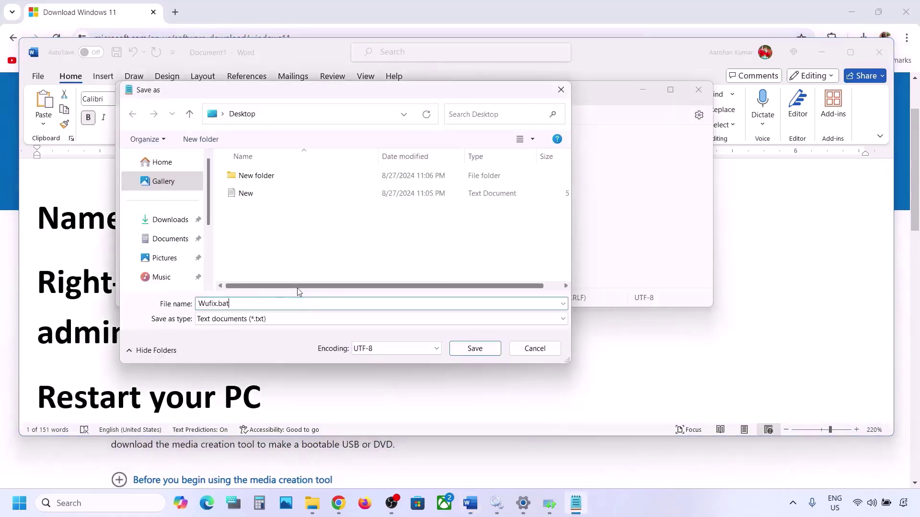
Step: Save Wufix.bat to the Desktop with type All files, then close Notepad
{"action": "left_click", "coordinate": [270, 321]}
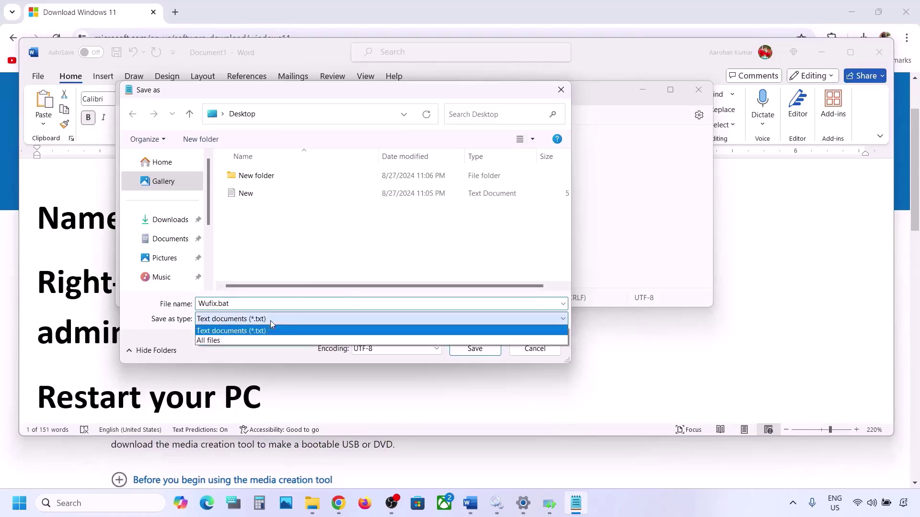
{"action": "left_click", "coordinate": [237, 341]}
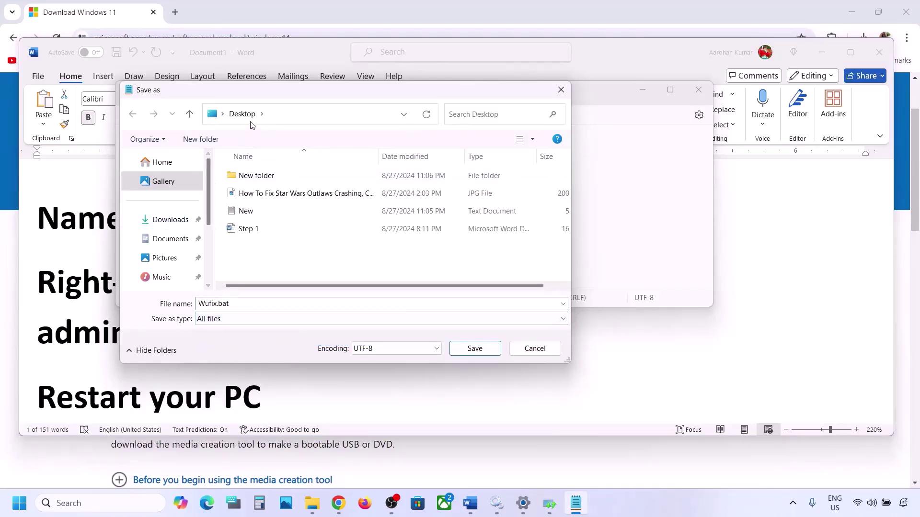
{"action": "left_click", "coordinate": [479, 349]}
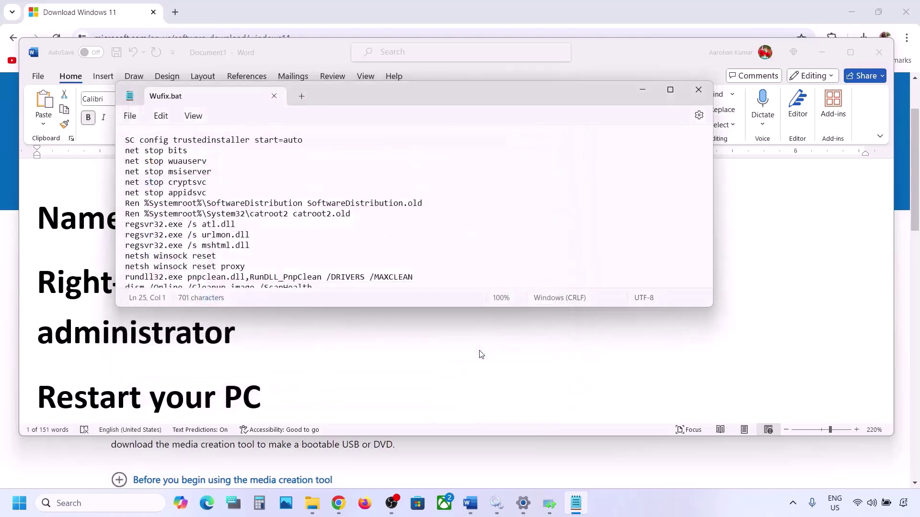
{"action": "left_click", "coordinate": [700, 96]}
Step: Run Wufix.bat from the desktop as administrator, closing the troubleshooter window that appeared
{"action": "key", "text": "super+d"}
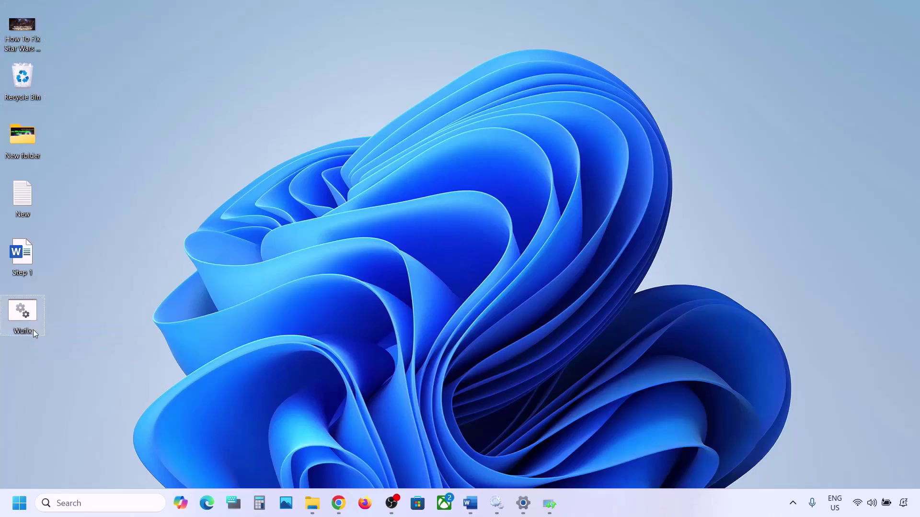
{"action": "double_click", "coordinate": [27, 313]}
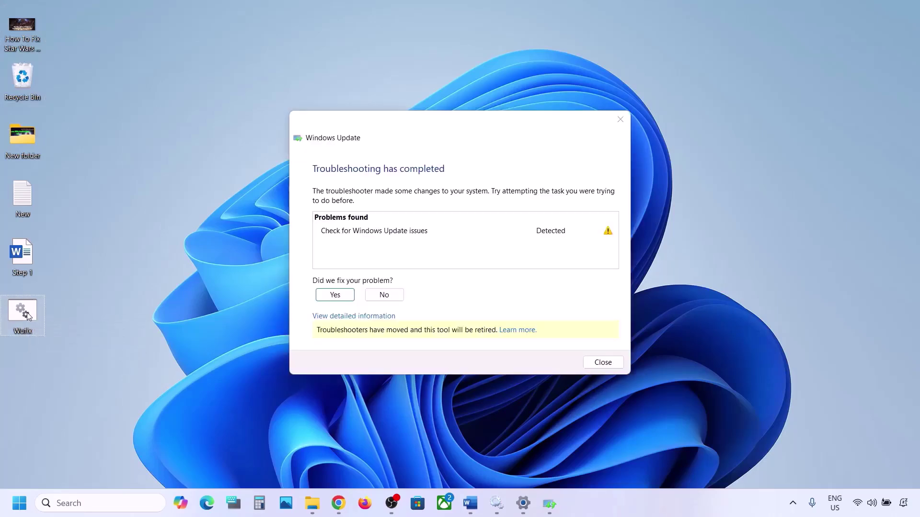
{"action": "left_click", "coordinate": [620, 119]}
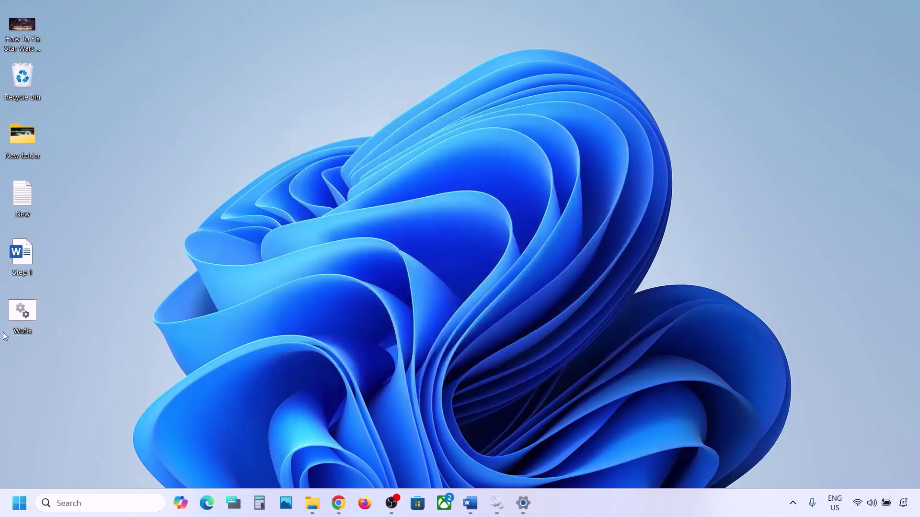
{"action": "right_click", "coordinate": [27, 312]}
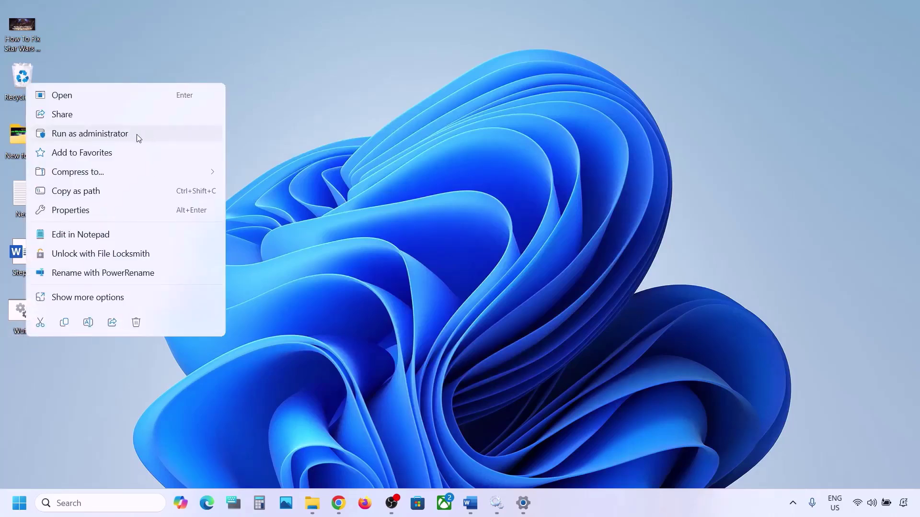
{"action": "left_click", "coordinate": [115, 136]}
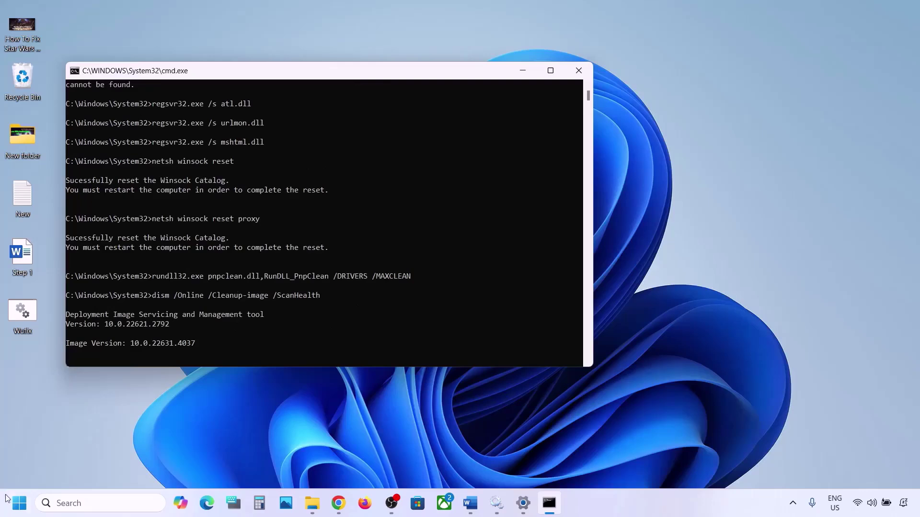
Step: Let the commands run to the DISM ScanHealth scan without restarting, then hide the cmd window
{"action": "left_click", "coordinate": [20, 503]}
{"action": "left_click", "coordinate": [348, 463]}
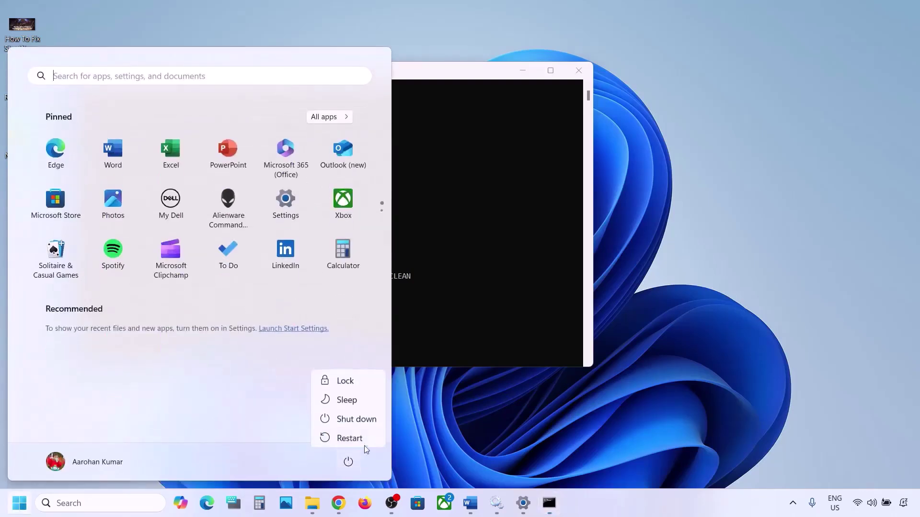
{"action": "left_click", "coordinate": [540, 251]}
{"action": "left_click", "coordinate": [487, 241]}
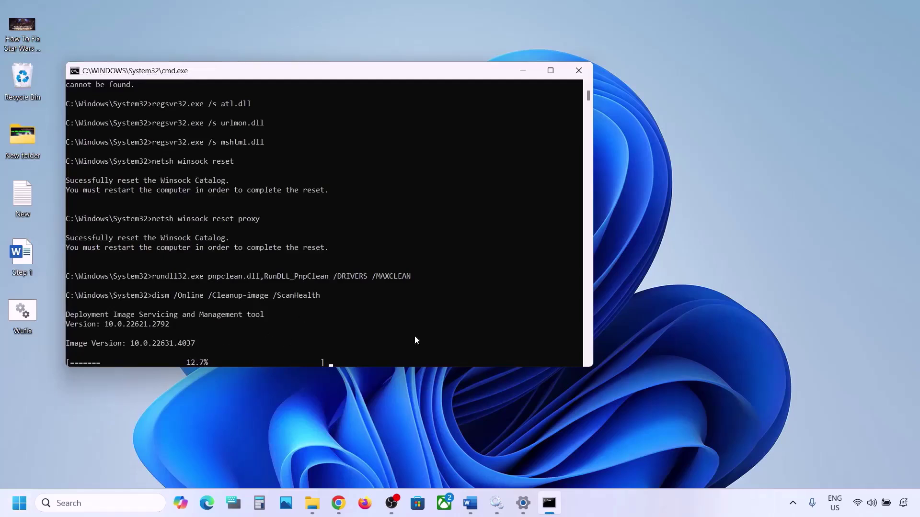
{"action": "left_click", "coordinate": [609, 511]}
{"action": "key", "text": "super+d"}
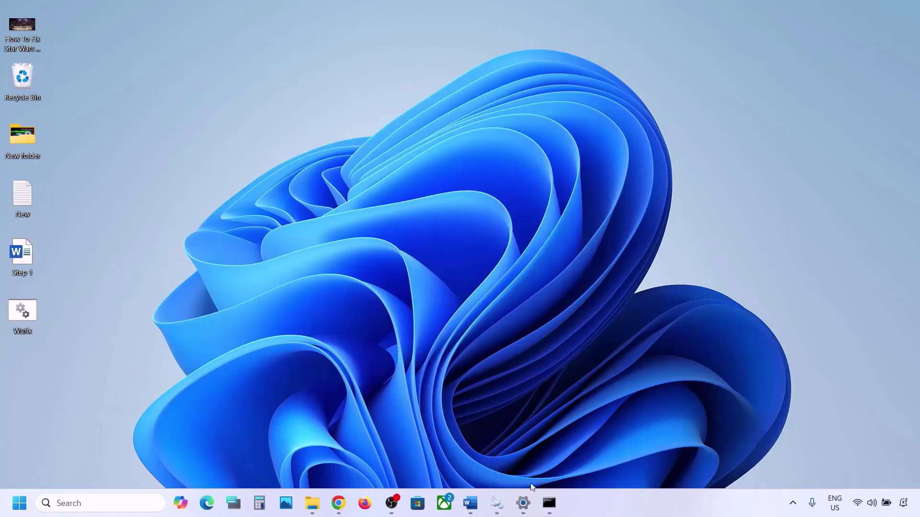
Step: Scroll the Word guide to Step 6 and highlight the 'Use Media Creation Tool' heading and link
{"action": "left_click", "coordinate": [471, 504]}
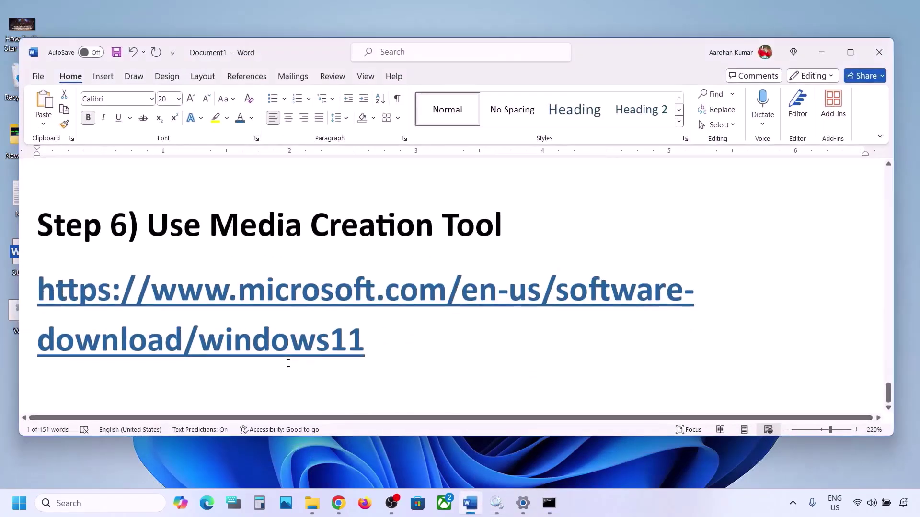
{"action": "scroll", "coordinate": [185, 239], "scroll_direction": "down", "scroll_amount": 2}
{"action": "left_click_drag", "start_coordinate": [151, 189], "coordinate": [509, 191]}
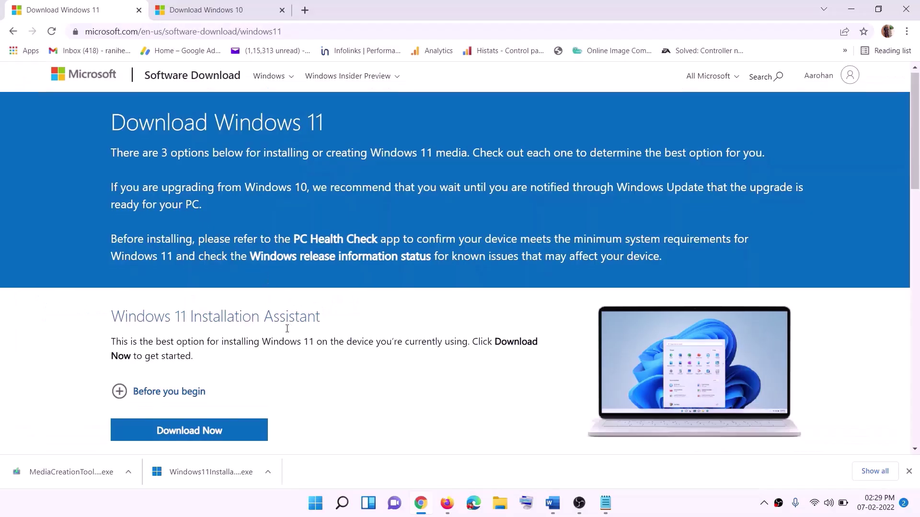
{"action": "scroll", "coordinate": [287, 329], "scroll_direction": "down", "scroll_amount": 5}
{"action": "left_click_drag", "start_coordinate": [172, 284], "coordinate": [266, 284]}
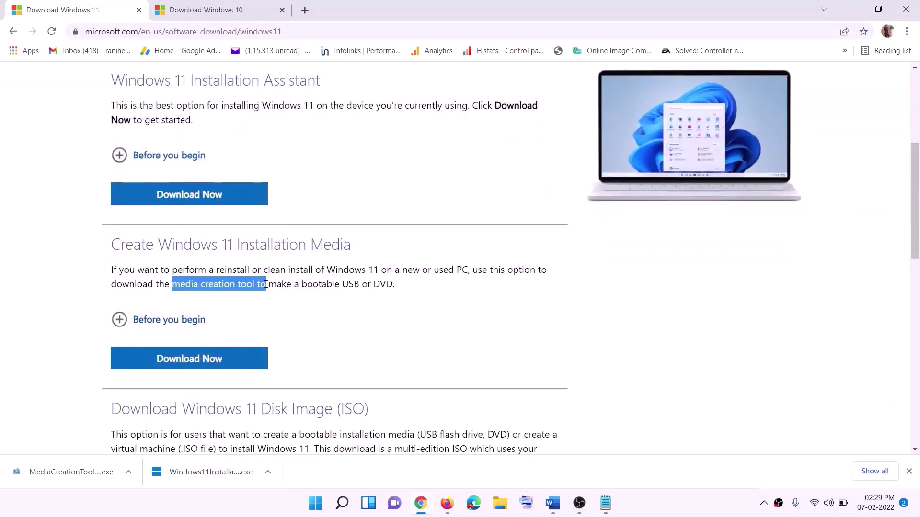
Step: Download MediaCreationTool.exe and launch it, approving the administrator prompt
{"action": "left_click", "coordinate": [182, 365]}
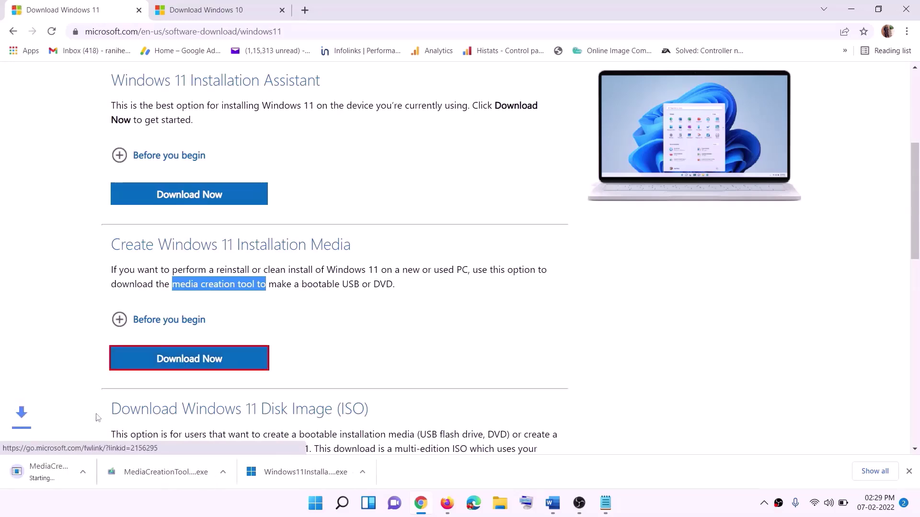
{"action": "left_click", "coordinate": [38, 474]}
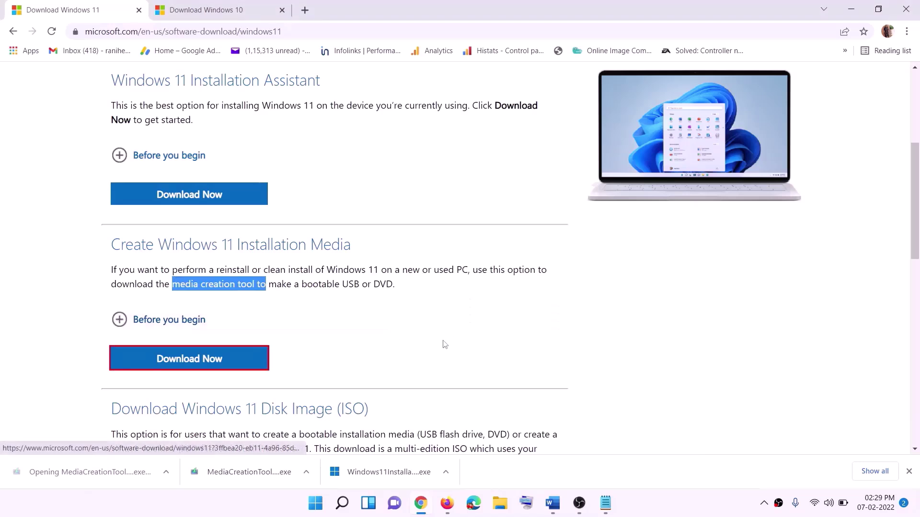
{"action": "left_click", "coordinate": [407, 354]}
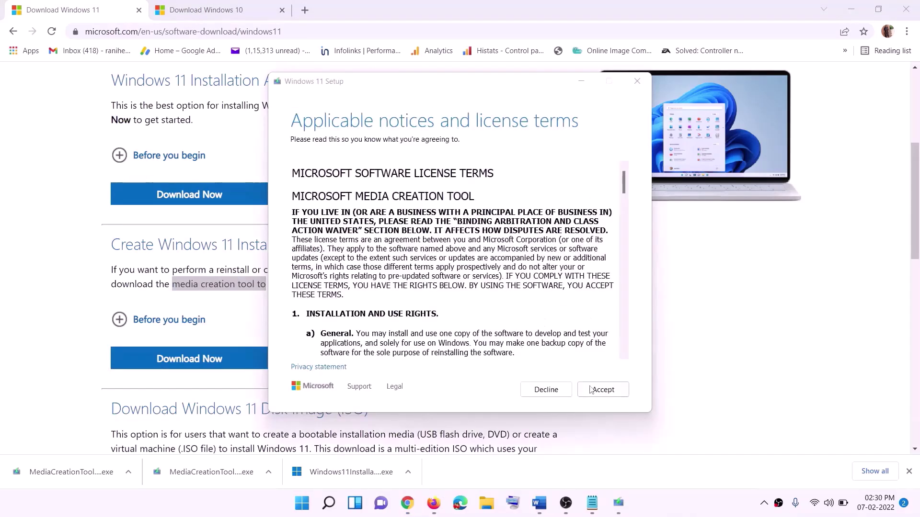
Step: Accept the license, keep the recommended language and edition, and choose ISO file output
{"action": "left_click", "coordinate": [591, 390]}
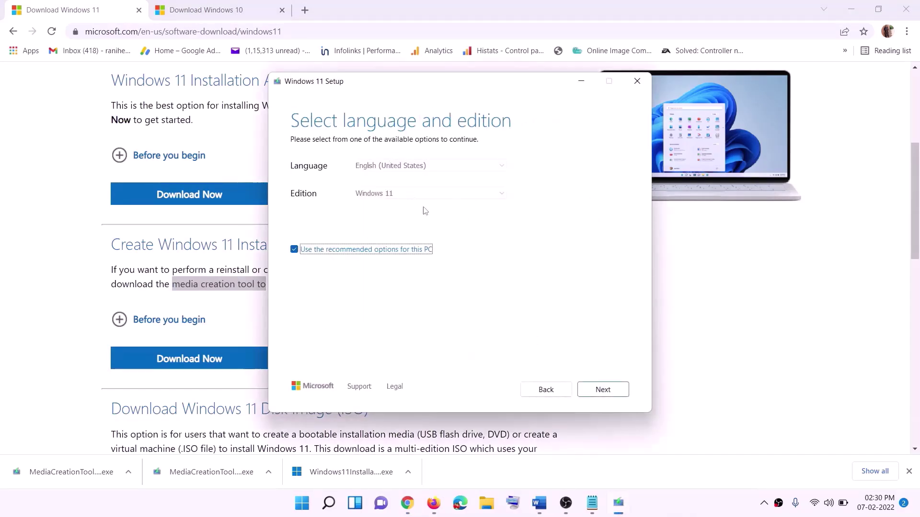
{"action": "left_click", "coordinate": [597, 388]}
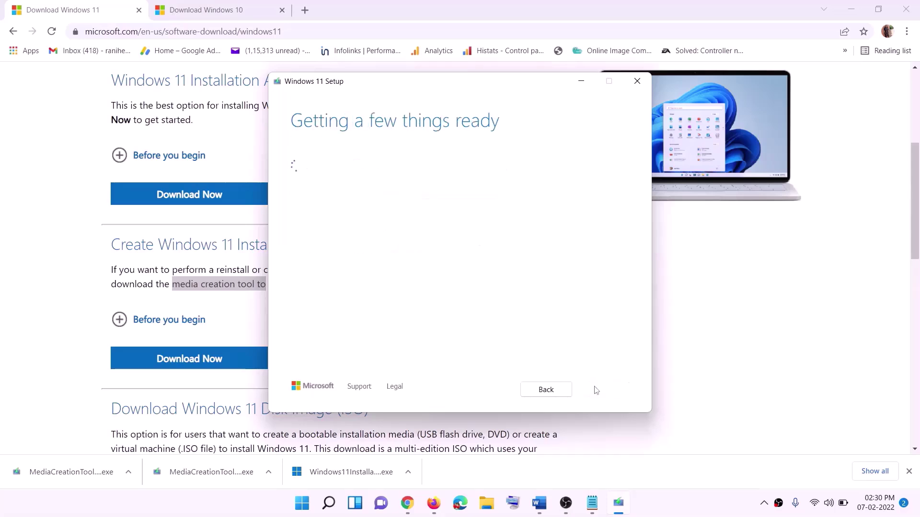
{"action": "left_click", "coordinate": [300, 209]}
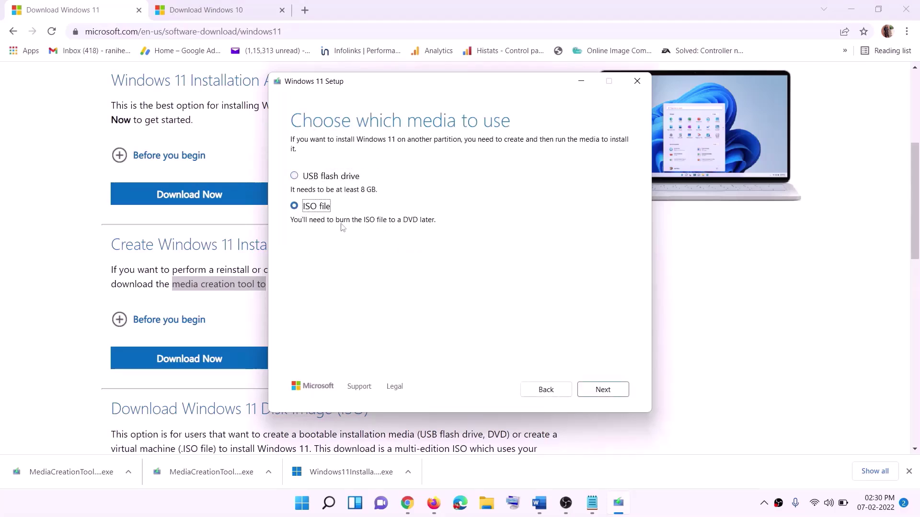
{"action": "left_click", "coordinate": [608, 390]}
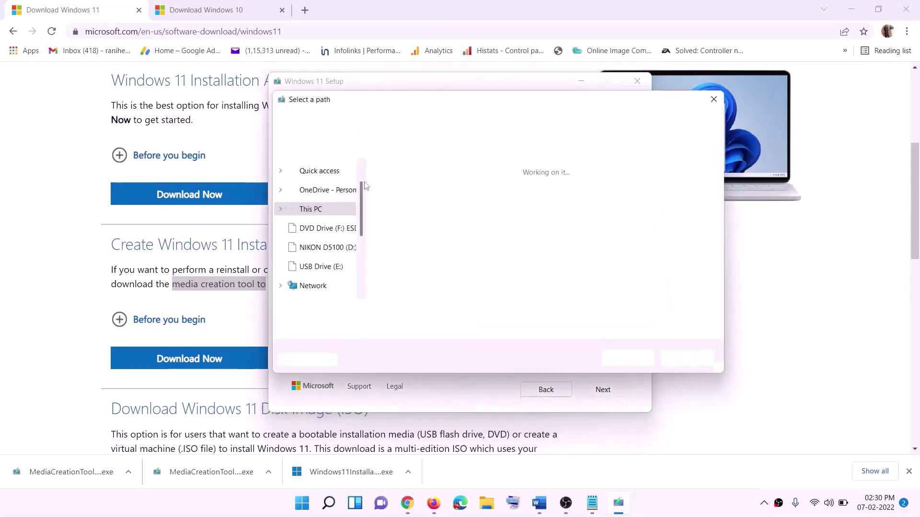
Step: Save the ISO file as Windows on the Desktop
{"action": "scroll", "coordinate": [319, 247], "scroll_direction": "up", "scroll_amount": 1}
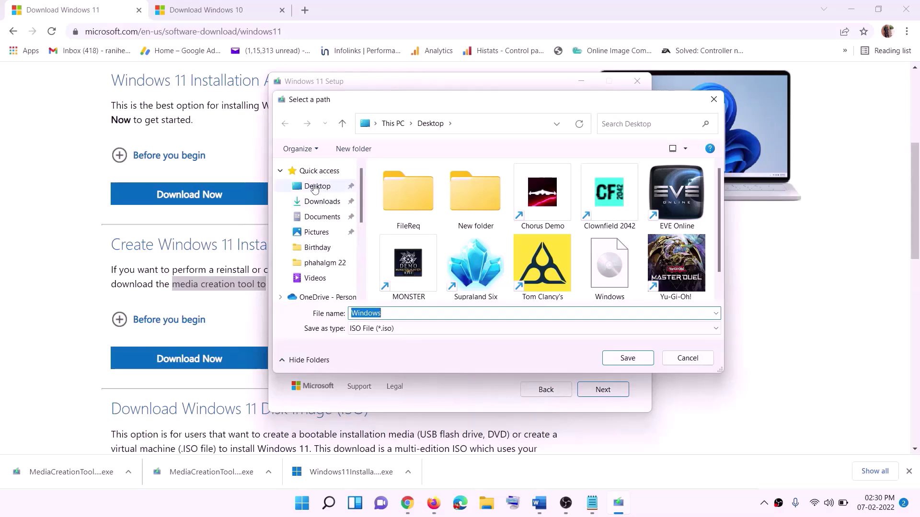
{"action": "left_click", "coordinate": [316, 188]}
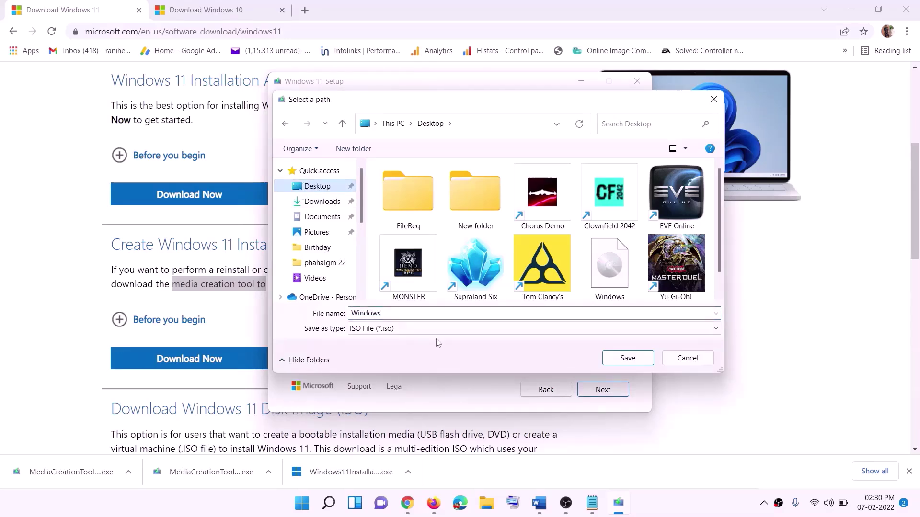
{"action": "left_click", "coordinate": [649, 500]}
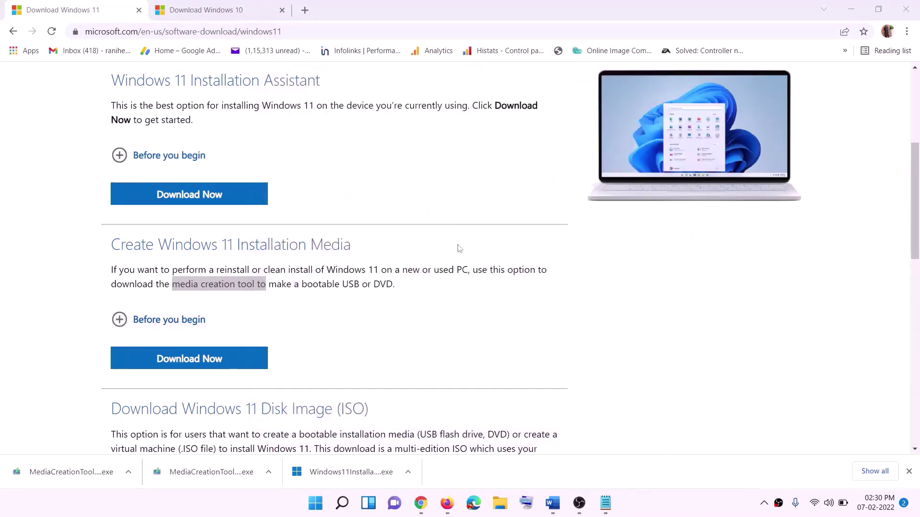
{"action": "key", "text": "super+d"}
Step: Mount the Windows ISO, run its setup as administrator, and continue past Install Windows 11
{"action": "left_click_drag", "start_coordinate": [214, 25], "coordinate": [367, 297]}
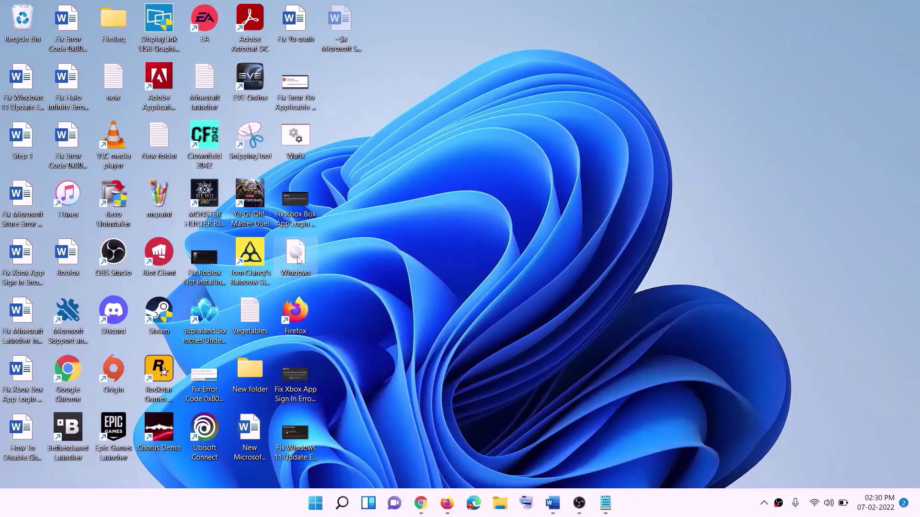
{"action": "double_click", "coordinate": [292, 276]}
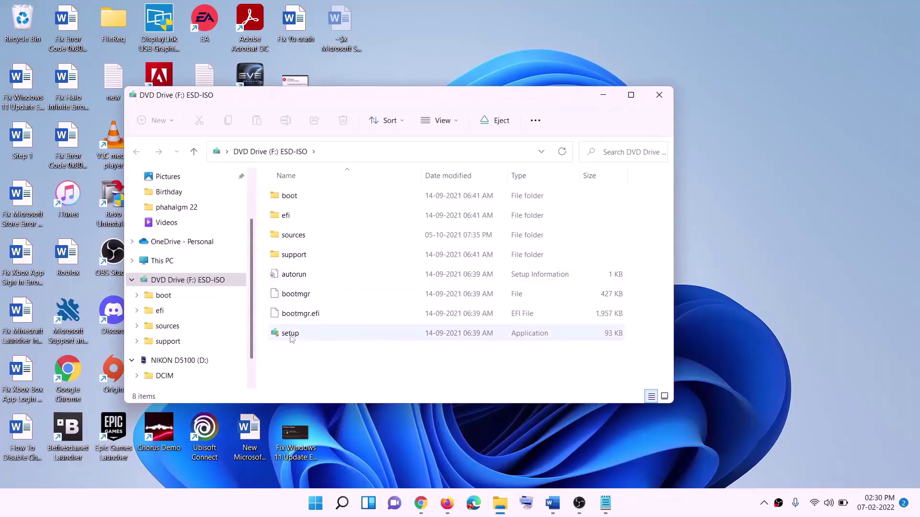
{"action": "left_click", "coordinate": [291, 335]}
{"action": "double_click", "coordinate": [314, 332]}
{"action": "left_click", "coordinate": [370, 376]}
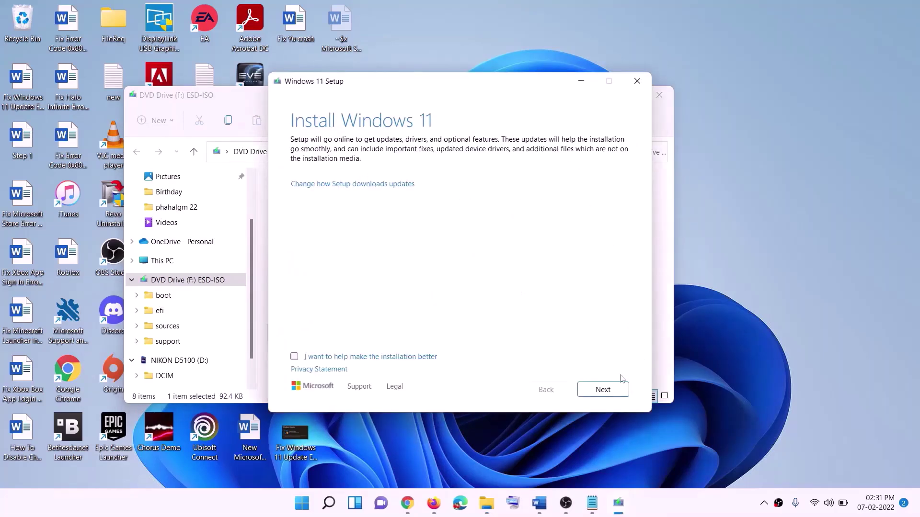
{"action": "left_click", "coordinate": [606, 390]}
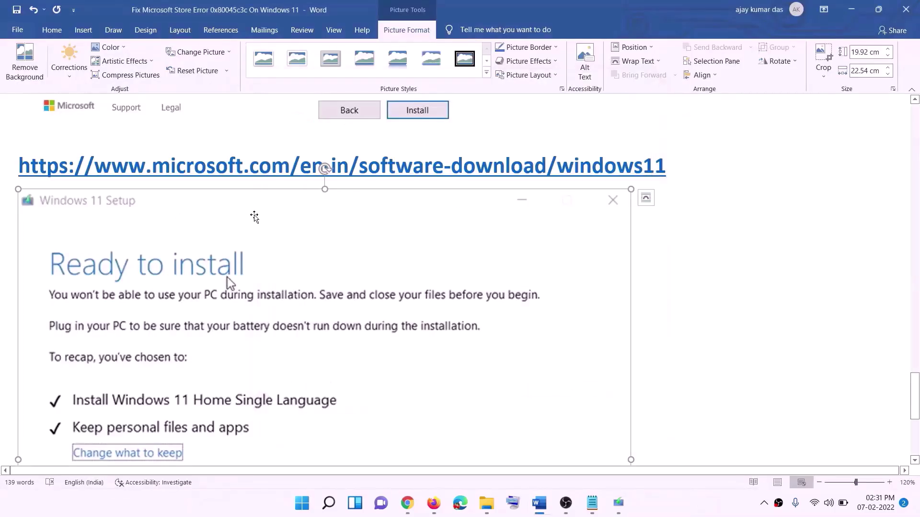
Step: Scroll the Word guide to its Ready to install screenshot that keeps personal files and apps
{"action": "scroll", "coordinate": [255, 176], "scroll_direction": "down", "scroll_amount": 3}
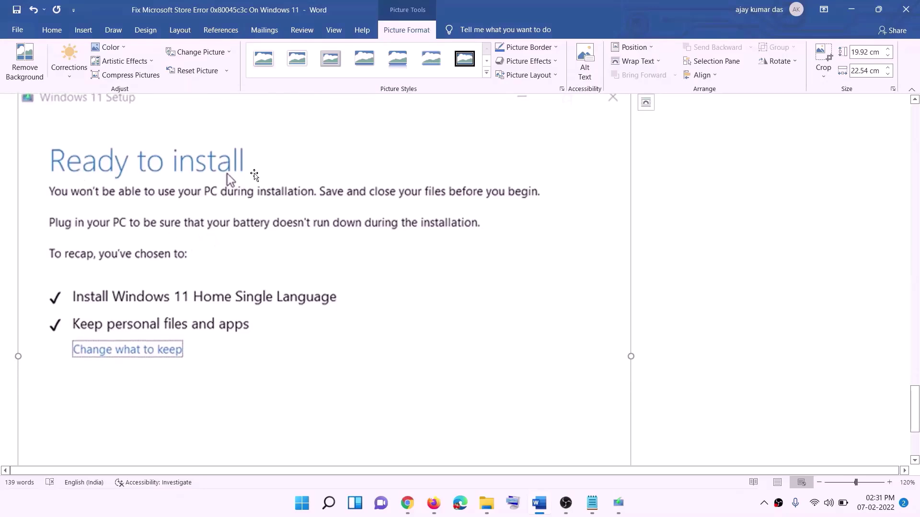
{"action": "scroll", "coordinate": [255, 176], "scroll_direction": "down", "scroll_amount": 1}
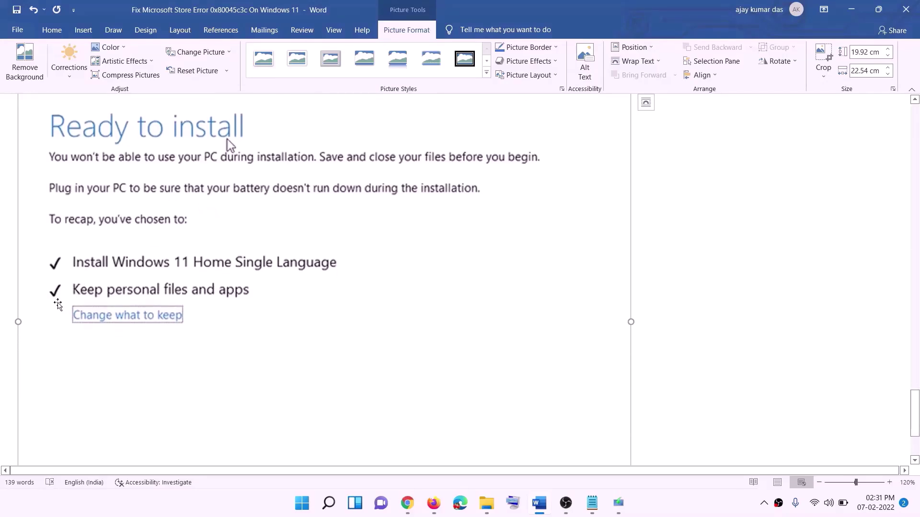
{"action": "scroll", "coordinate": [347, 301], "scroll_direction": "down", "scroll_amount": 2}
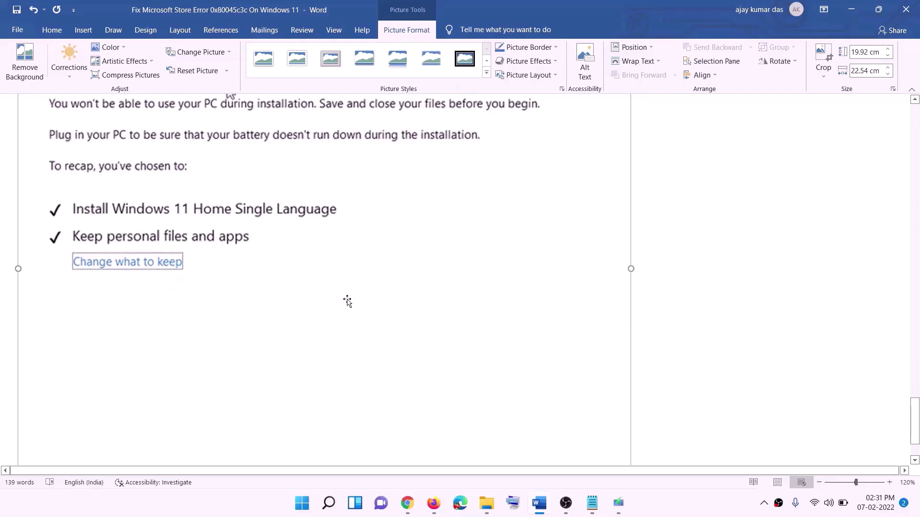
{"action": "scroll", "coordinate": [347, 301], "scroll_direction": "down", "scroll_amount": 1}
{"action": "scroll", "coordinate": [488, 359], "scroll_direction": "up", "scroll_amount": 5}
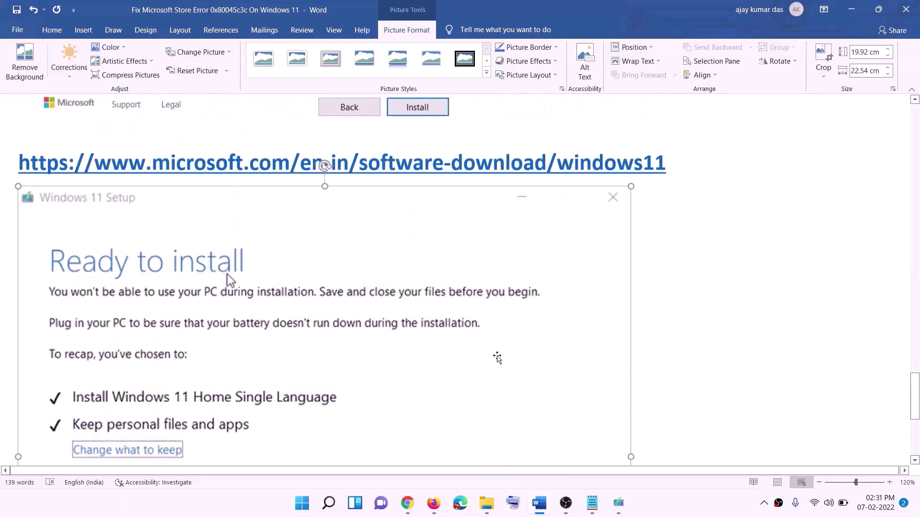